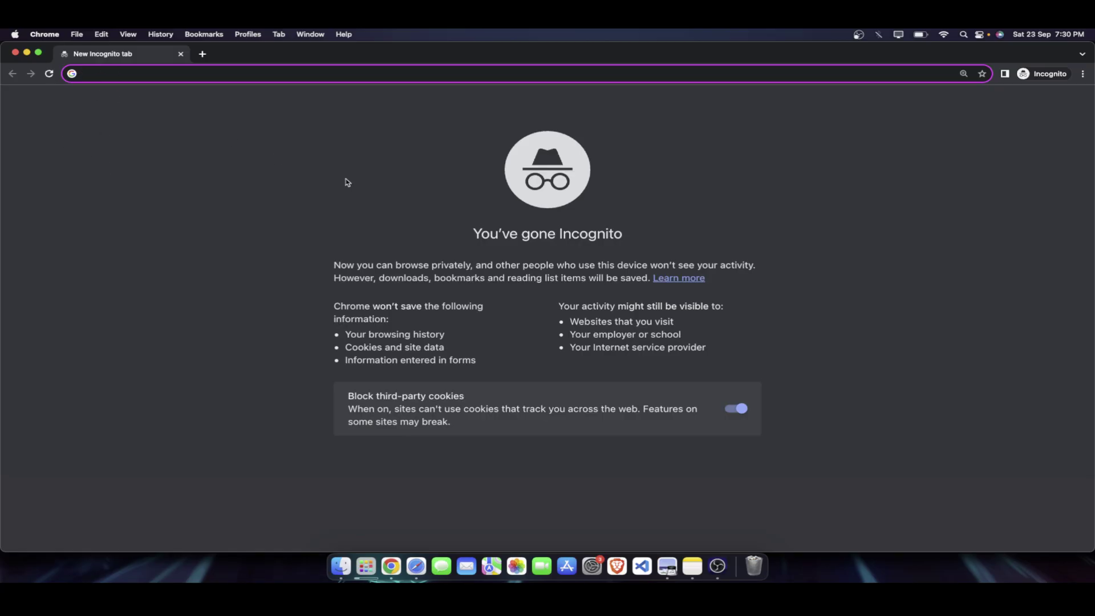
# Step: Search Google for "cloud skill boost" and switch to the corrected query "cloud skills boost"
pyautogui.click(202, 56)
pyautogui.click(139, 54)
pyautogui.write('c')
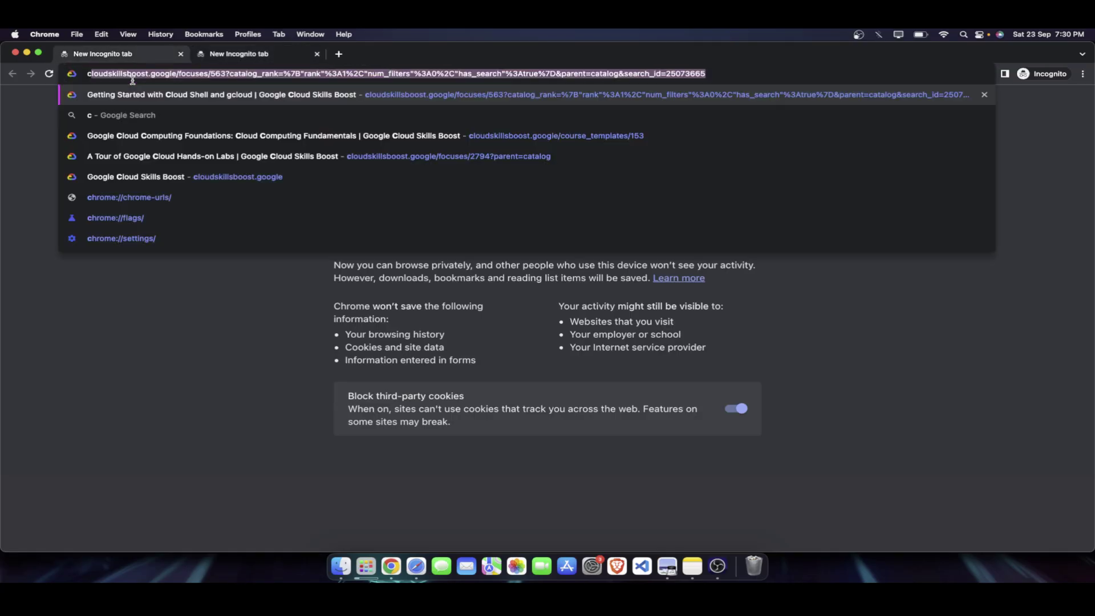
pyautogui.write('clou')
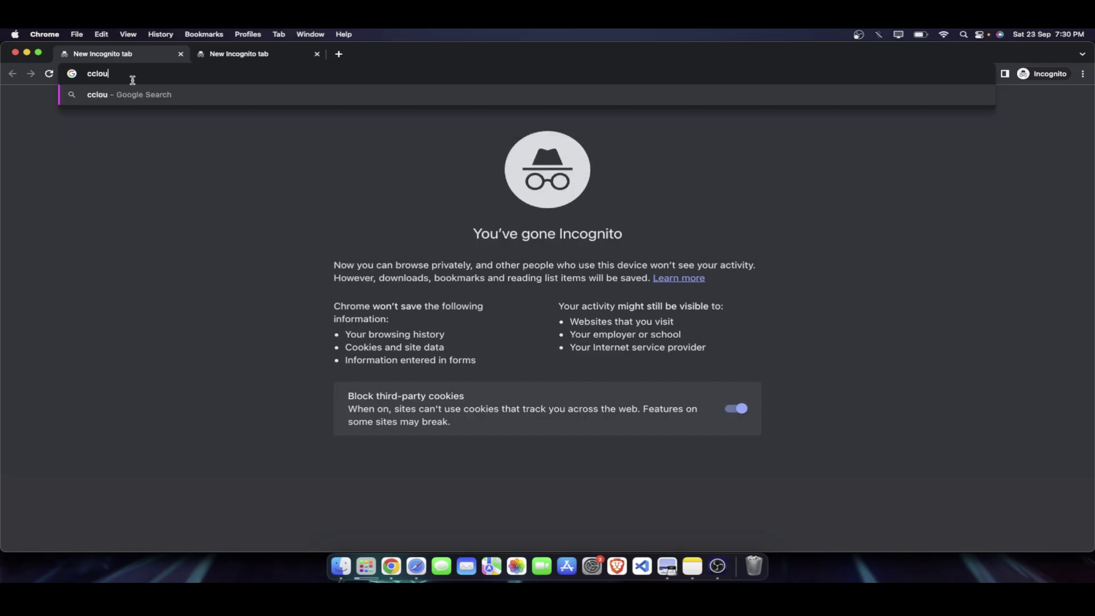
pyautogui.write('d skill boost')
pyautogui.click(91, 73)
pyautogui.press('BackSpace')
pyautogui.press('Return')
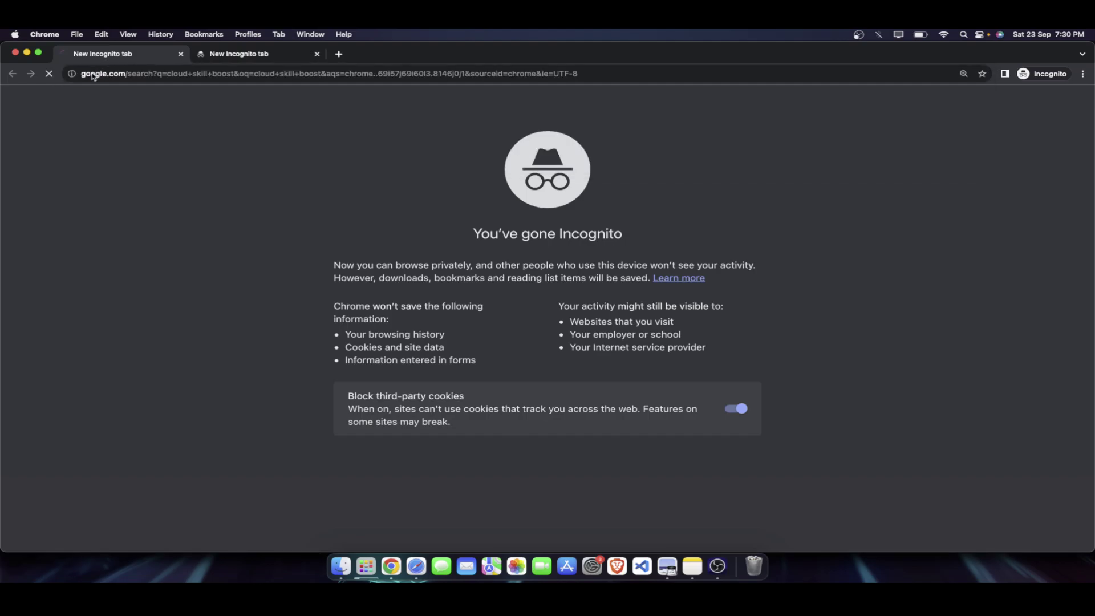
pyautogui.scroll(-1, 96, 226)
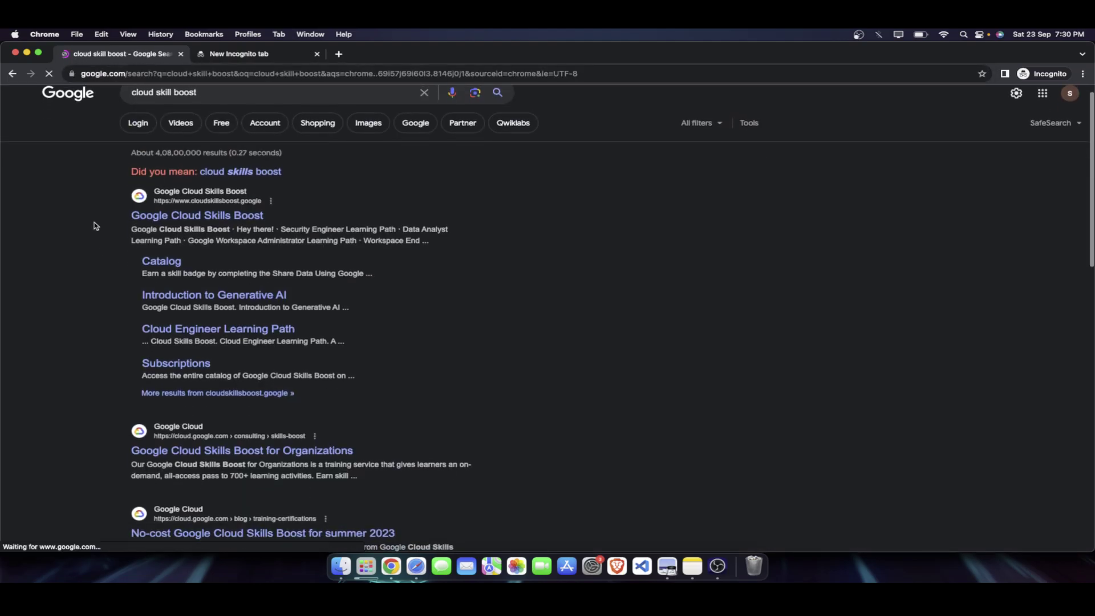
pyautogui.click(238, 168)
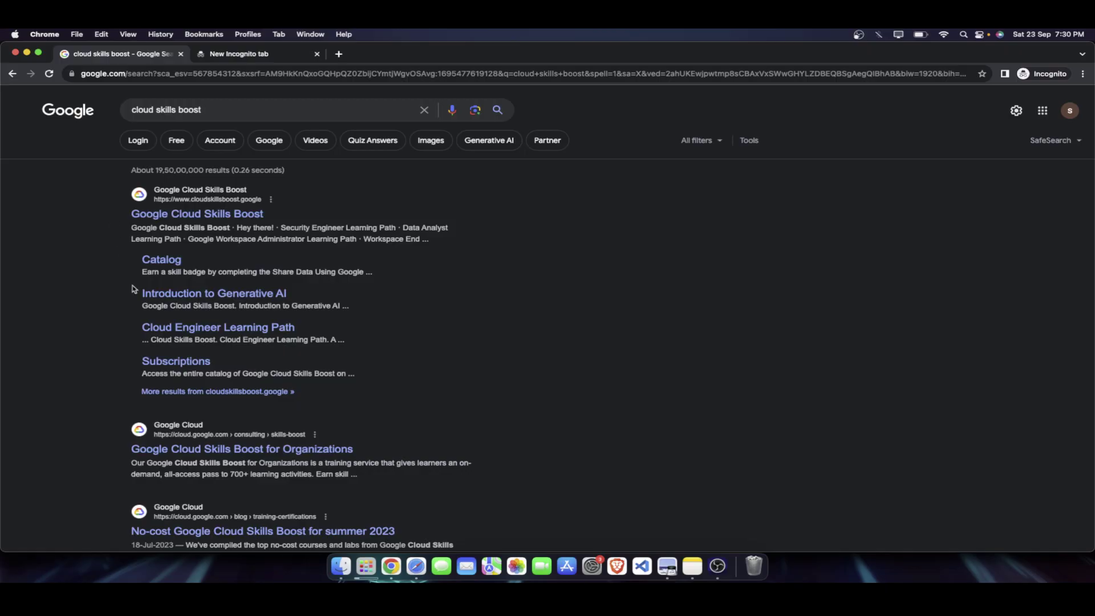
# Step: Open the Google Cloud Skills Boost website from the search results
pyautogui.scroll(-2, 242, 436)
pyautogui.scroll(2, 239, 436)
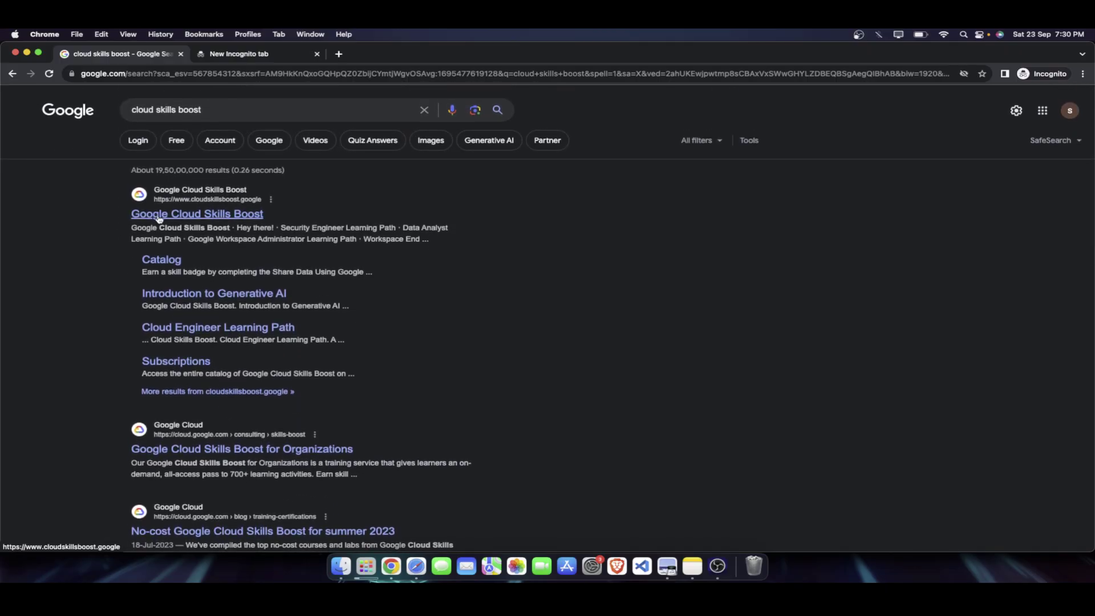
pyautogui.press('super+equal')
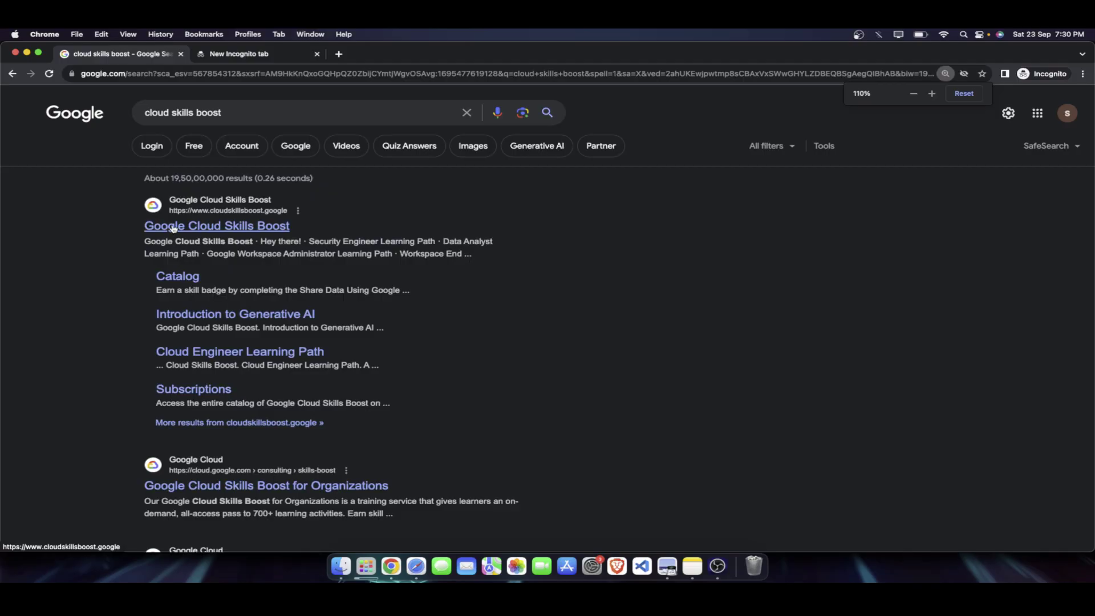
pyautogui.click(173, 228)
pyautogui.rightClick(172, 224)
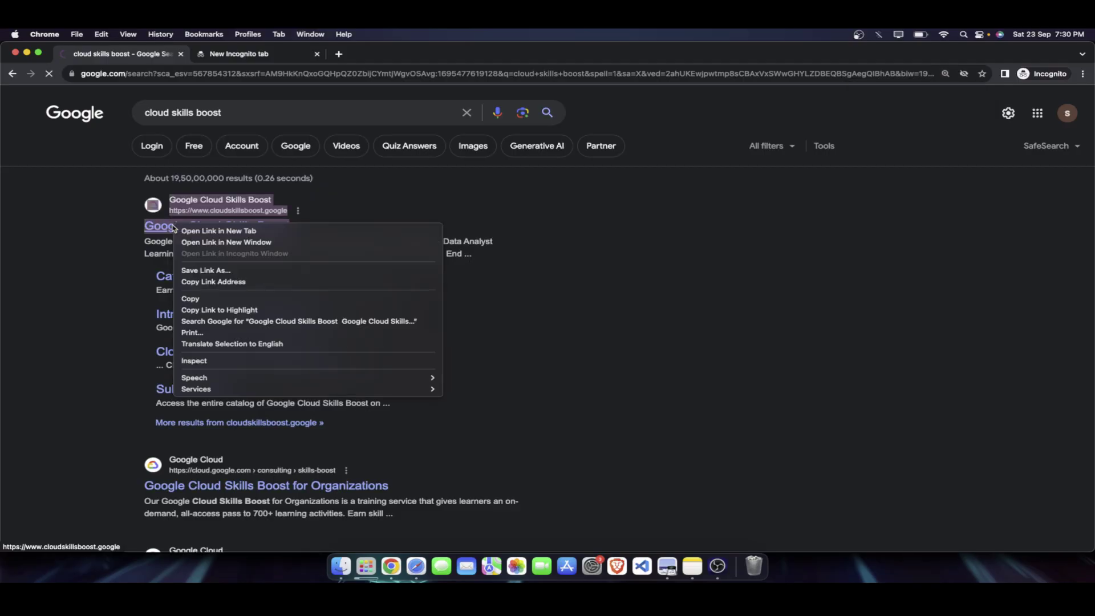
pyautogui.click(155, 227)
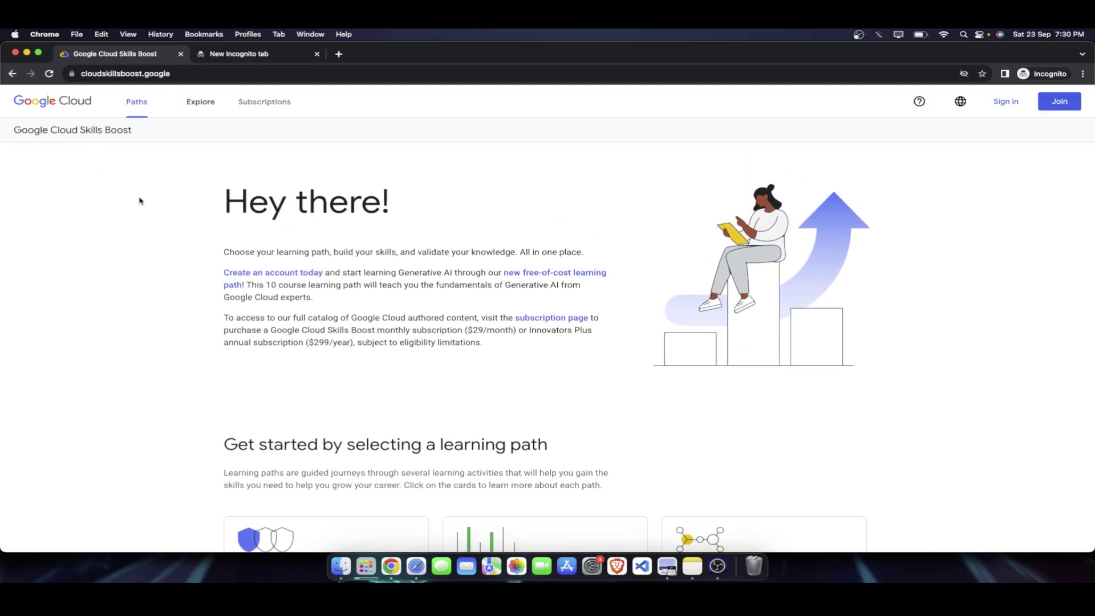
# Step: Look over the Google Cloud Skills Boost home page and go to its sign-in page
pyautogui.scroll(-10, 273, 219)
pyautogui.scroll(10, 273, 218)
pyautogui.moveTo(199, 191); pyautogui.dragTo(317, 226)
pyautogui.click(391, 237)
pyautogui.click(1000, 112)
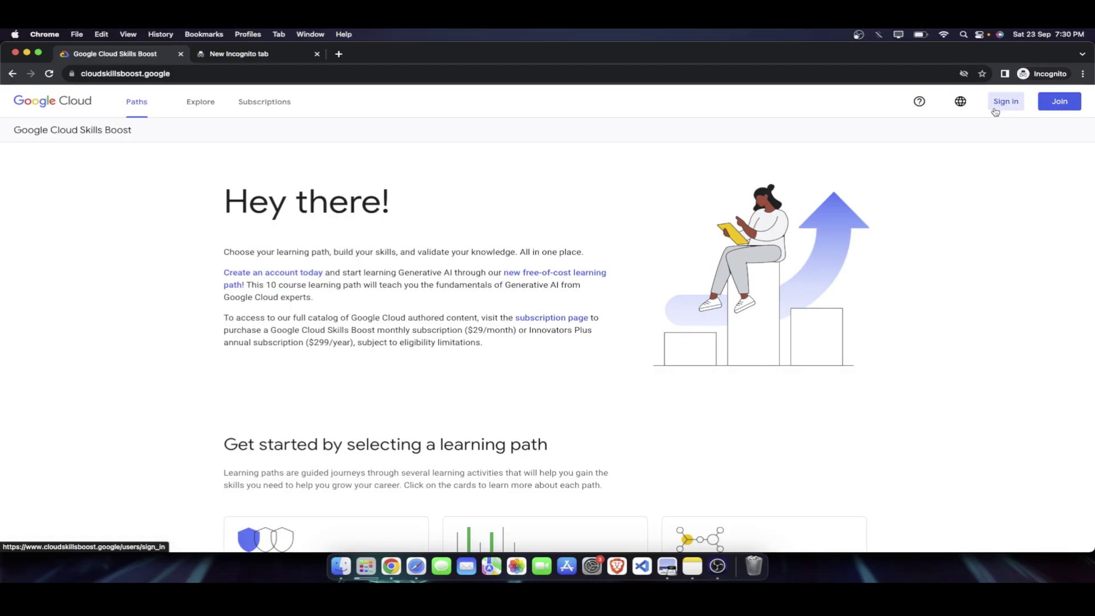
pyautogui.click(1013, 103)
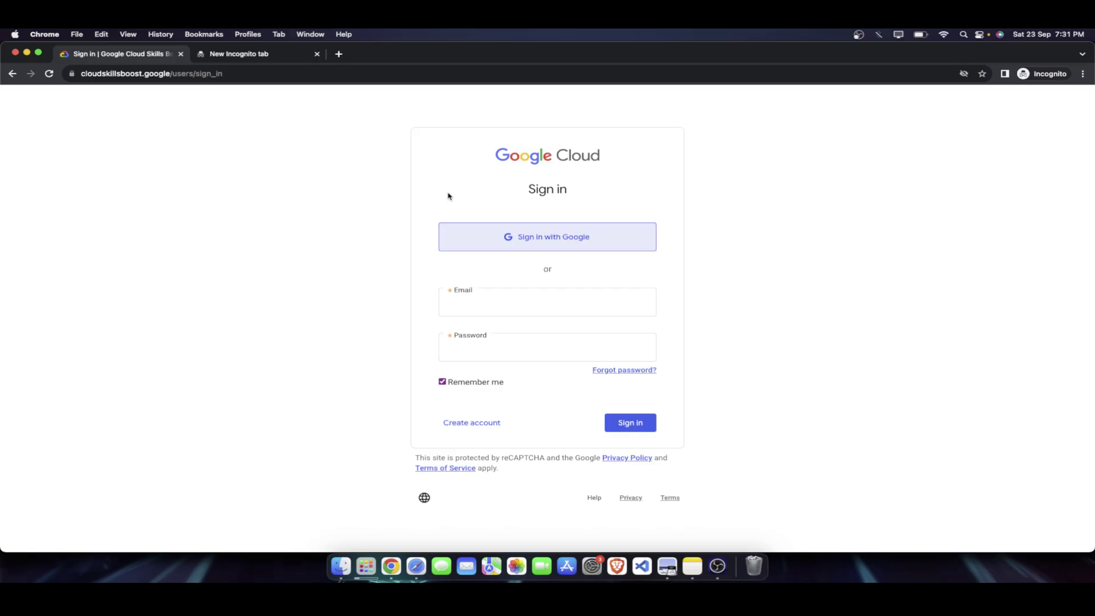
pyautogui.click(505, 242)
pyautogui.rightClick(505, 240)
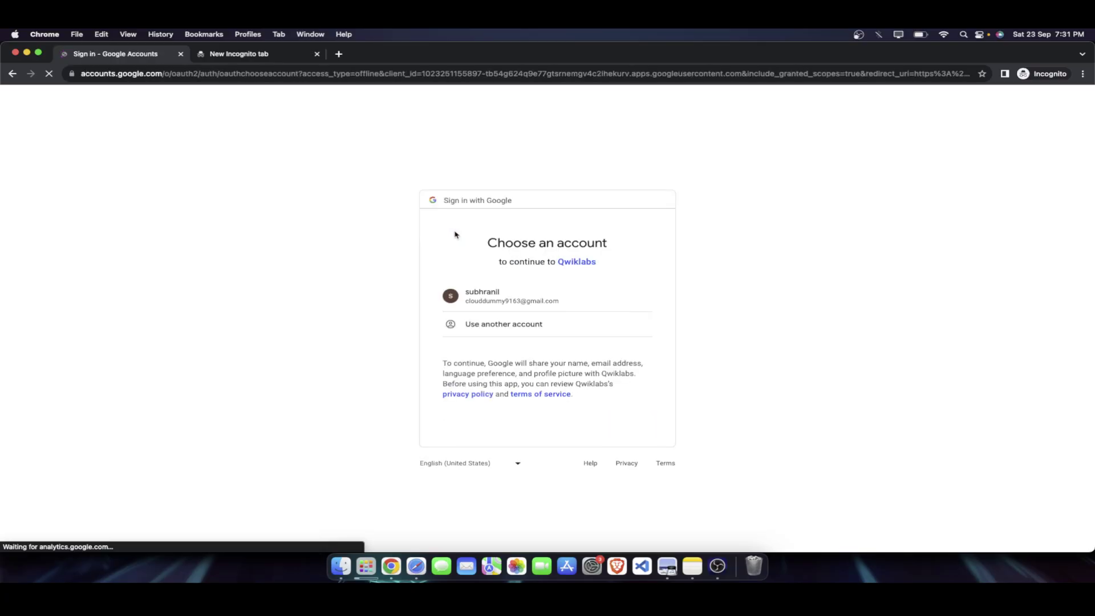
pyautogui.click(12, 73)
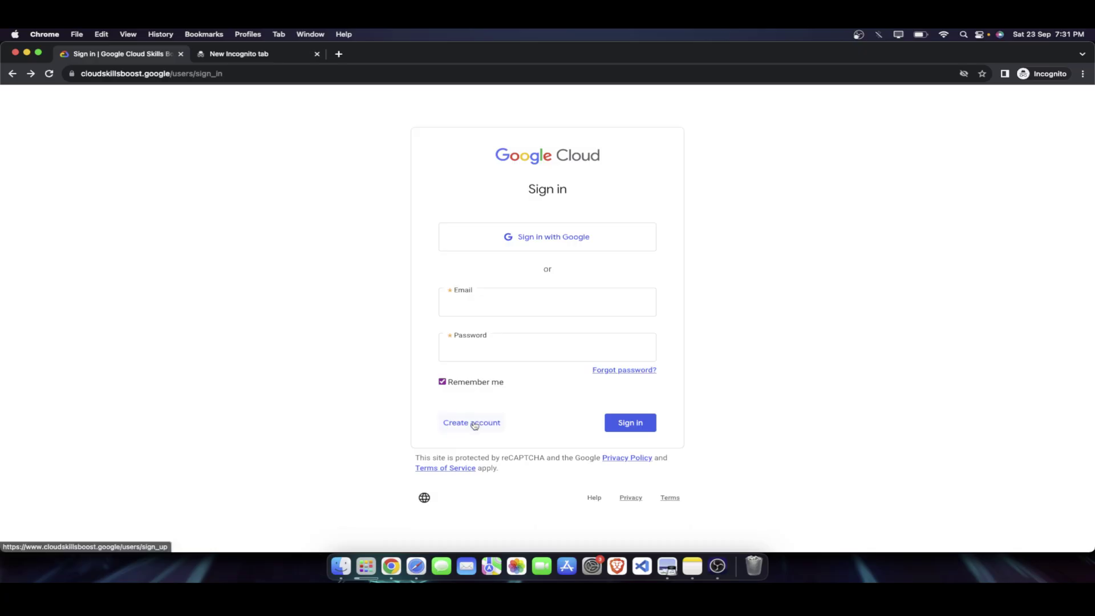
pyautogui.click(539, 239)
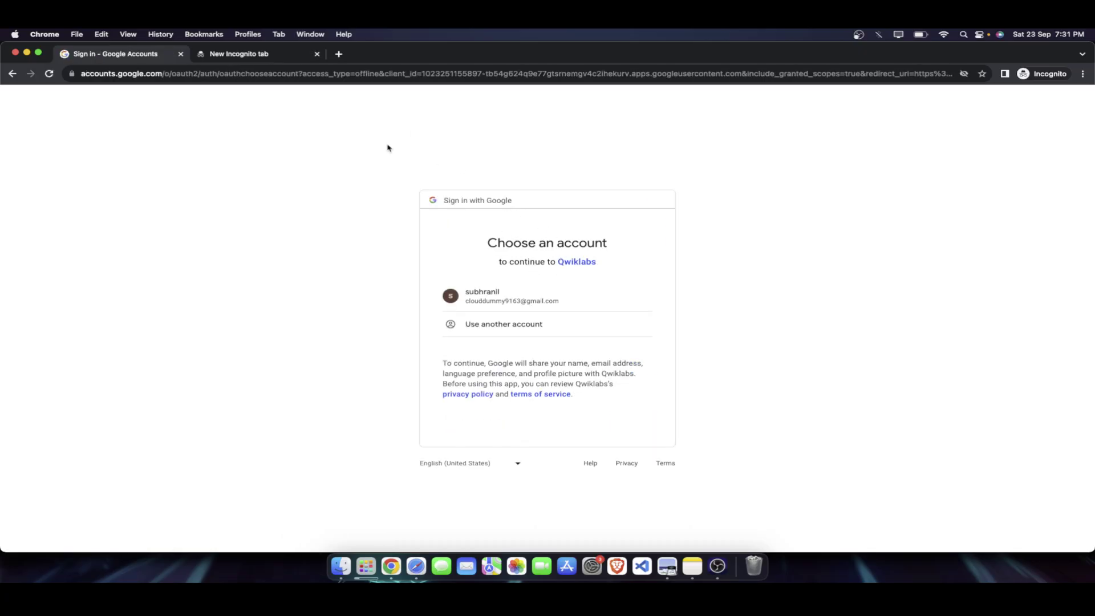
pyautogui.click(12, 74)
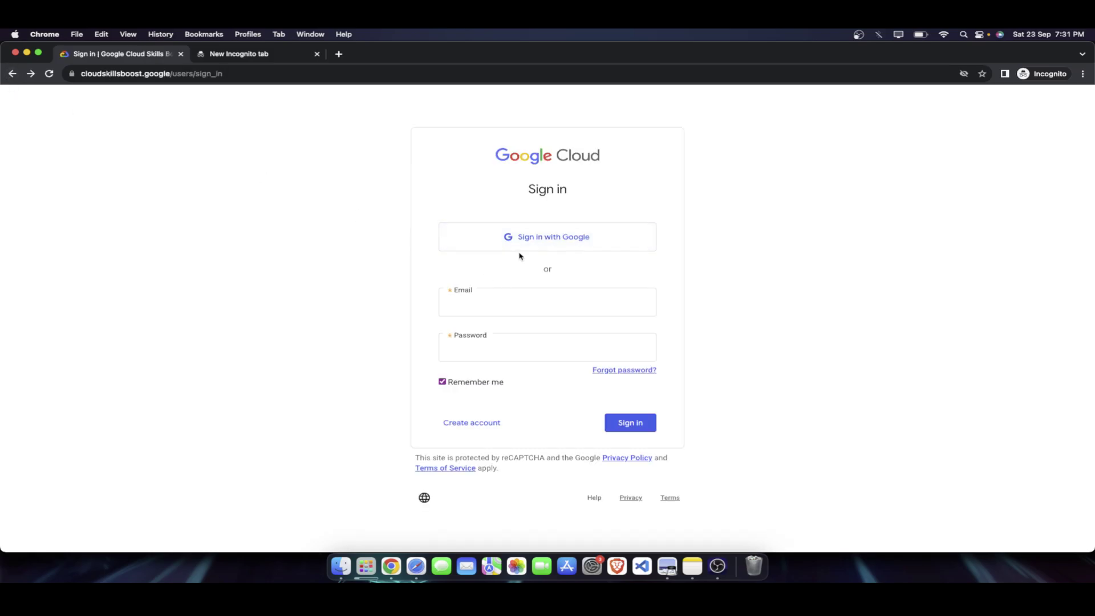
# Step: Create a new Skills Boost account by signing in with the listed Google account, and dismiss the sign-up survey
pyautogui.click(464, 422)
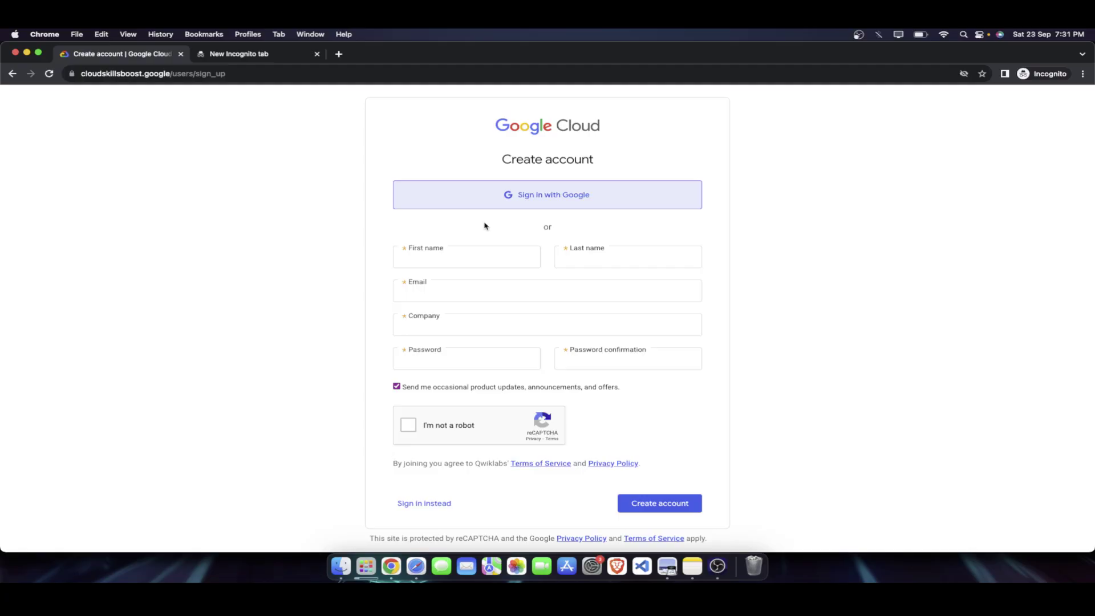
pyautogui.click(506, 201)
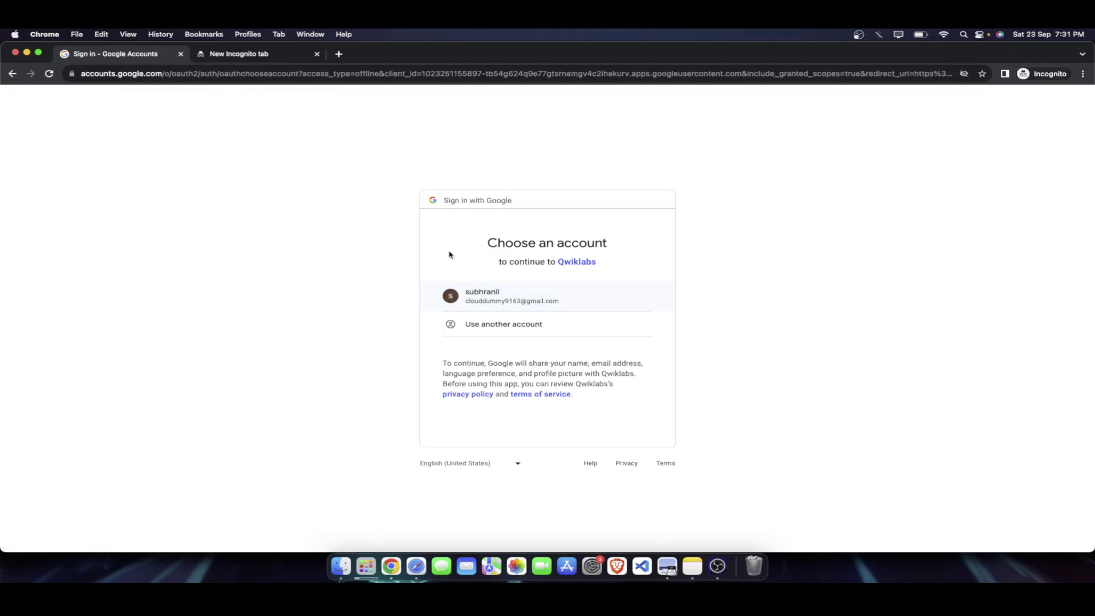
pyautogui.click(487, 300)
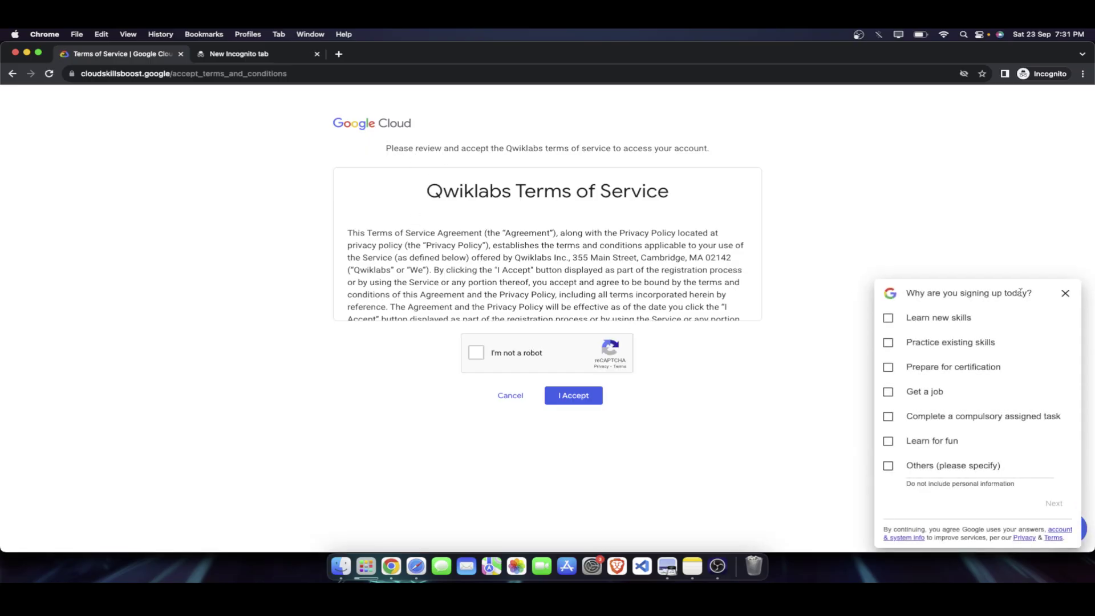
pyautogui.click(1065, 293)
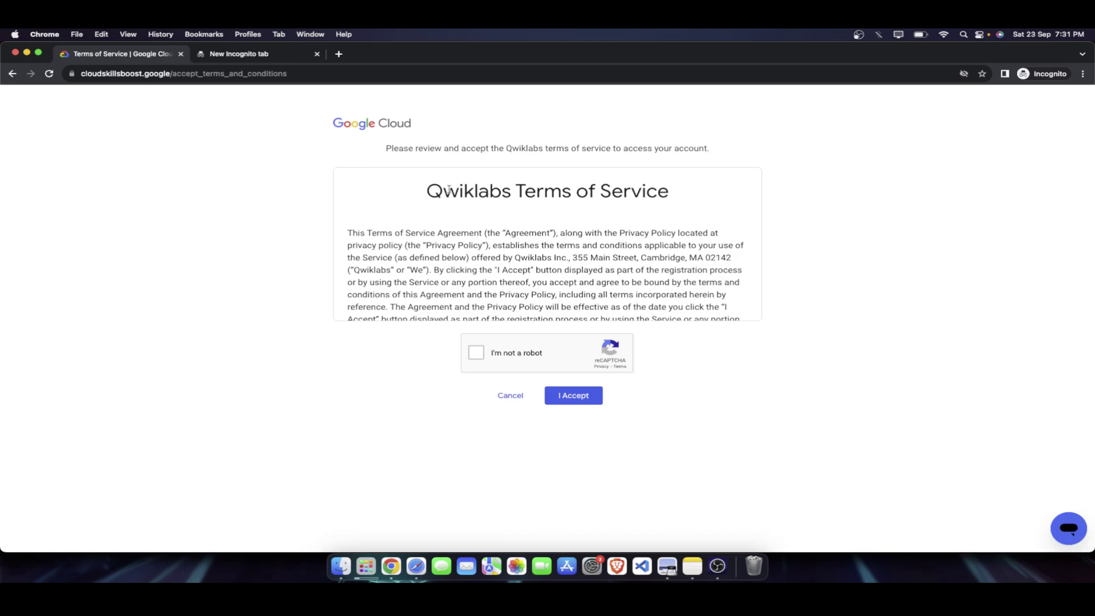
# Step: Review the Qwiklabs Terms of Service to the end, complete the reCAPTCHA check and accept the terms
pyautogui.moveTo(386, 147); pyautogui.dragTo(679, 308)
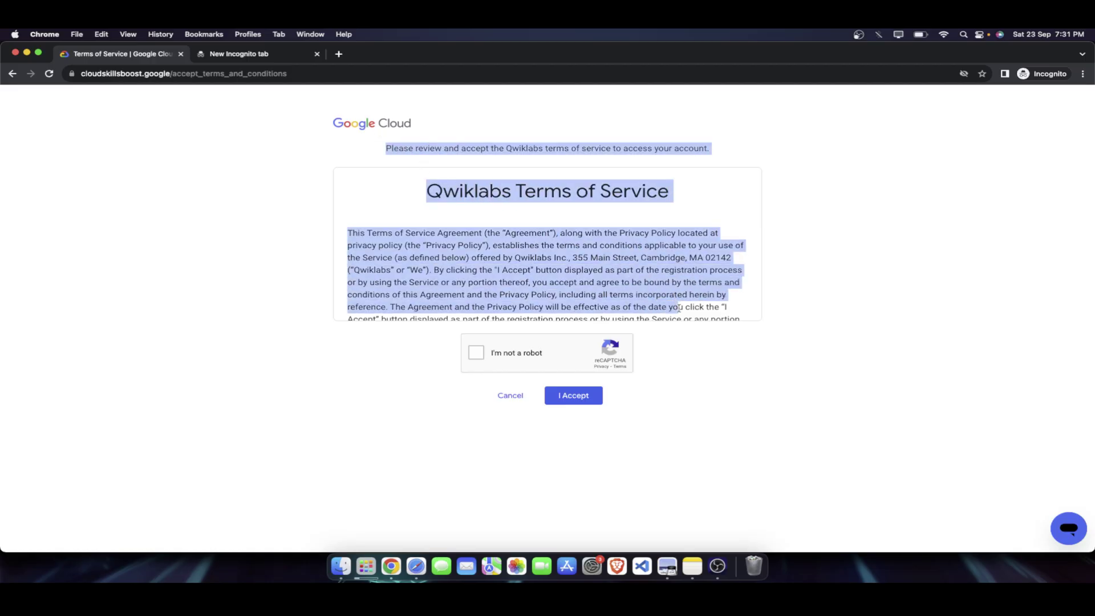
pyautogui.scroll(-1, 640, 272)
pyautogui.click(640, 271)
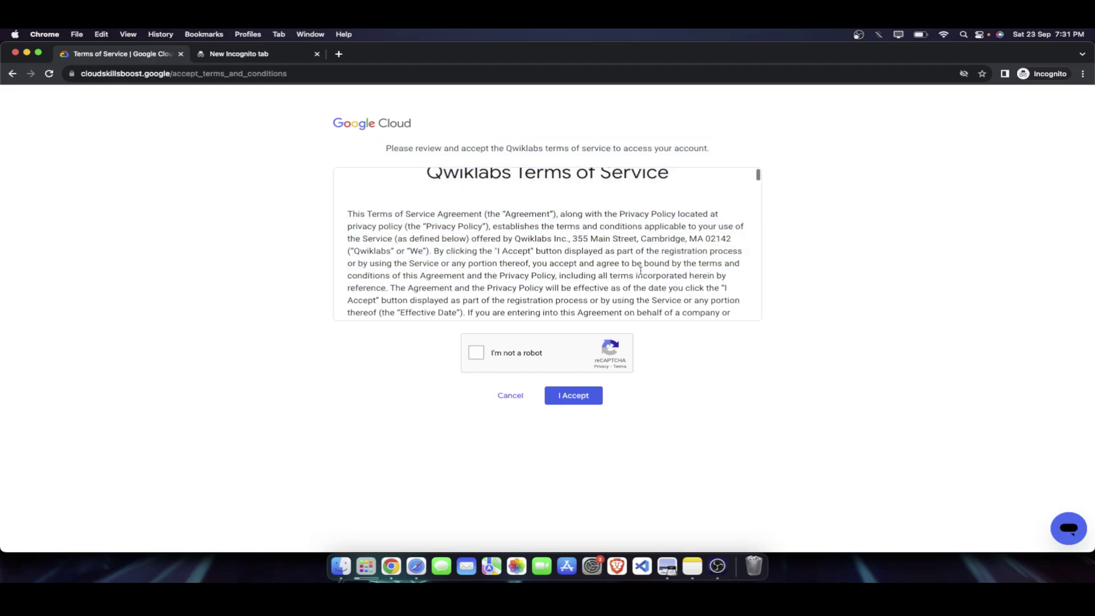
pyautogui.scroll(1, 557, 217)
pyautogui.scroll(-20, 477, 195)
pyautogui.scroll(-15, 424, 208)
pyautogui.scroll(2, 424, 206)
pyautogui.scroll(-2, 424, 204)
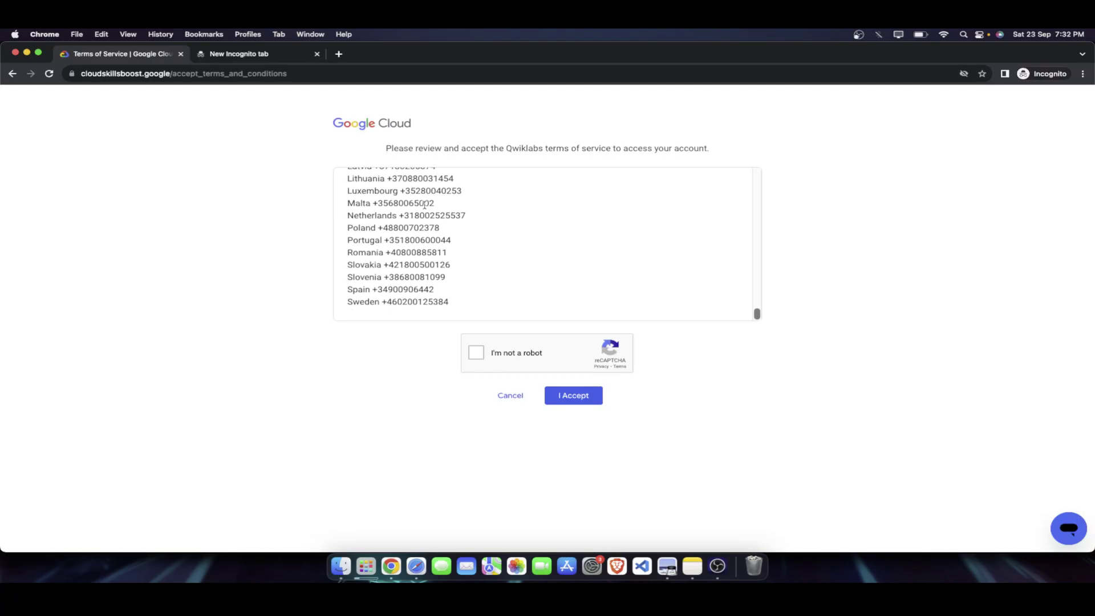
pyautogui.click(482, 353)
pyautogui.click(583, 390)
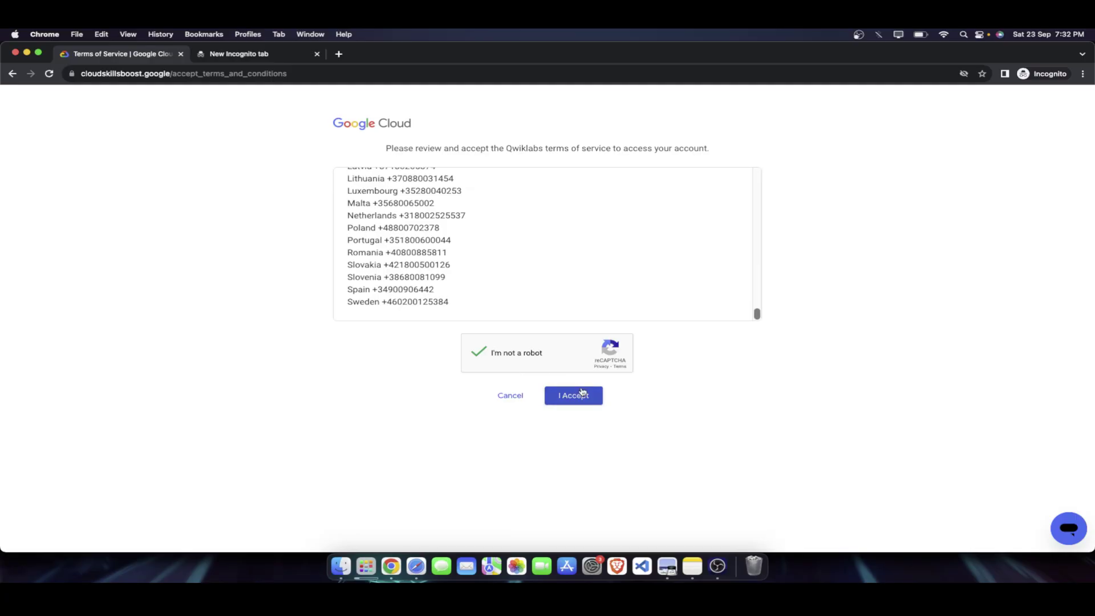
pyautogui.click(582, 392)
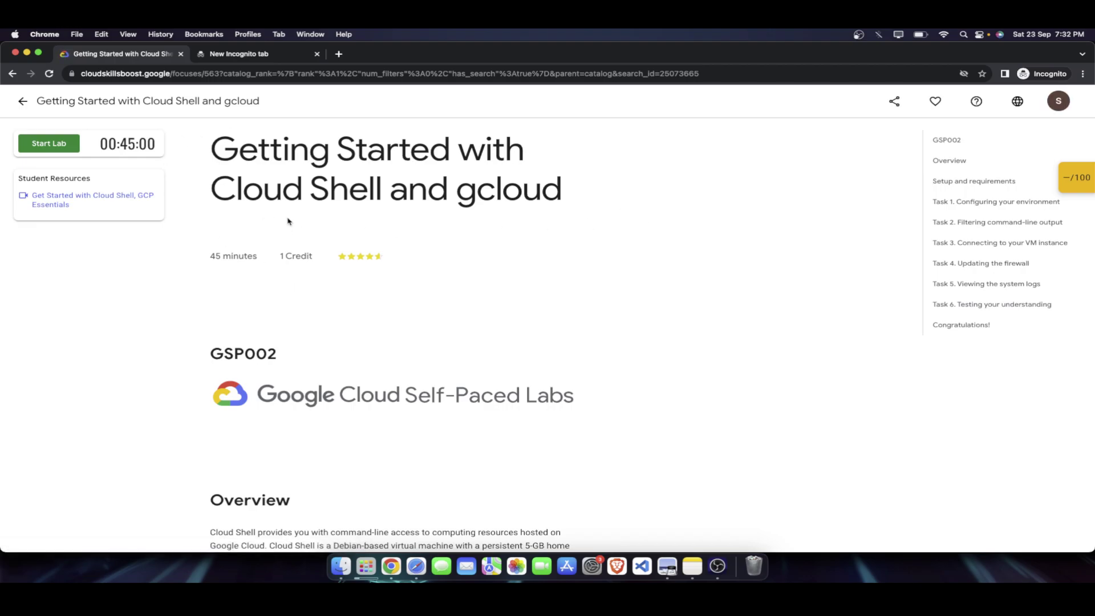
# Step: Look through the Getting Started with Cloud Shell and gcloud lab page and check the account's available credits
pyautogui.scroll(-2, 288, 221)
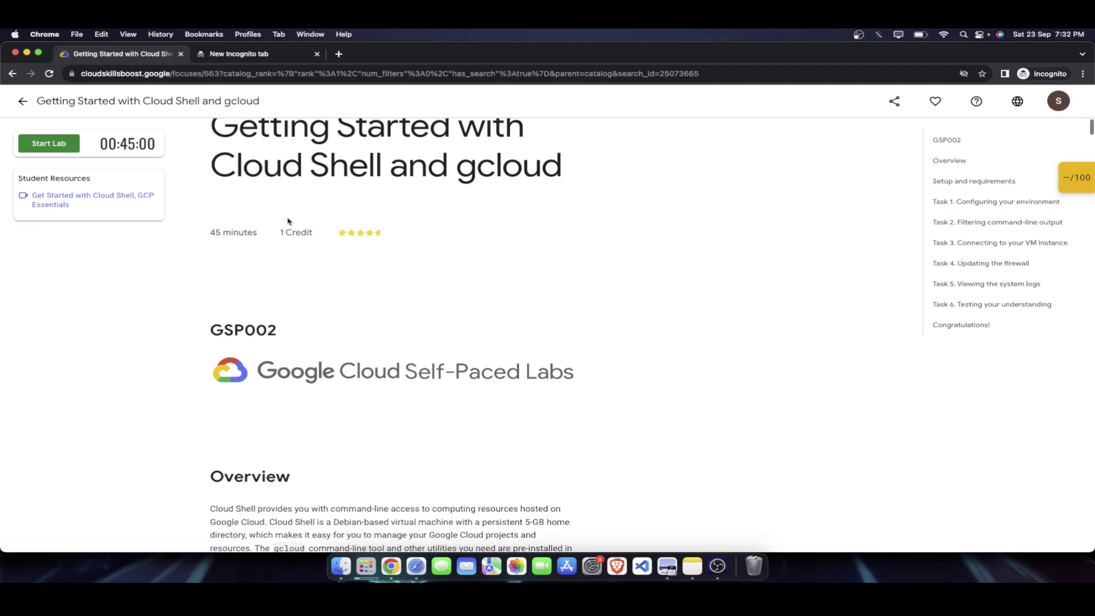
pyautogui.scroll(-4, 288, 221)
pyautogui.scroll(5, 288, 222)
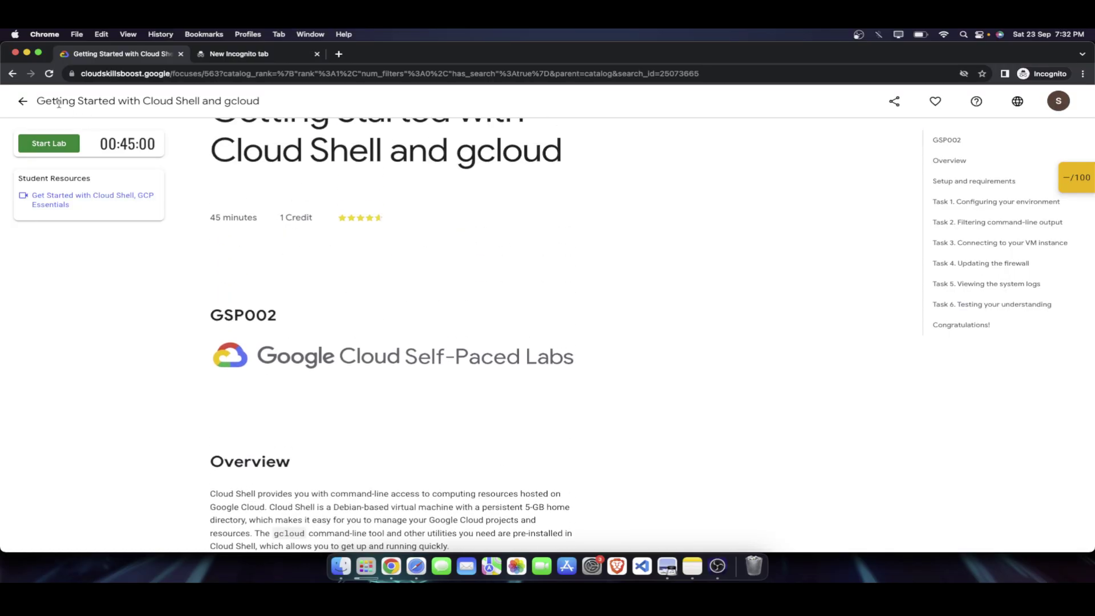
pyautogui.scroll(2, 242, 160)
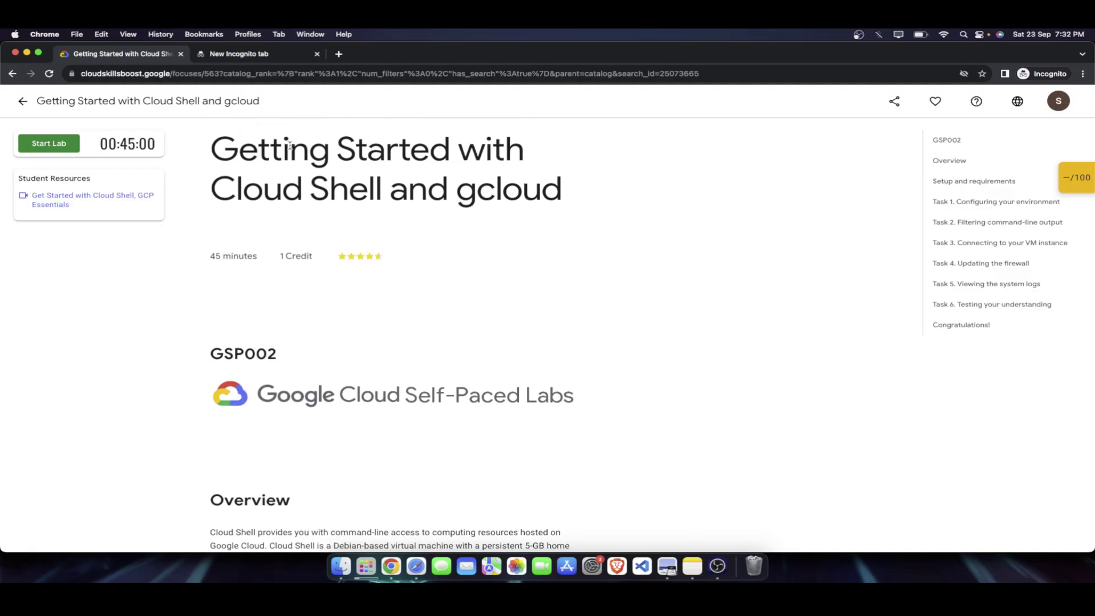
pyautogui.scroll(-20, 290, 146)
pyautogui.scroll(20, 290, 149)
pyautogui.scroll(-10, 289, 145)
pyautogui.scroll(-20, 290, 146)
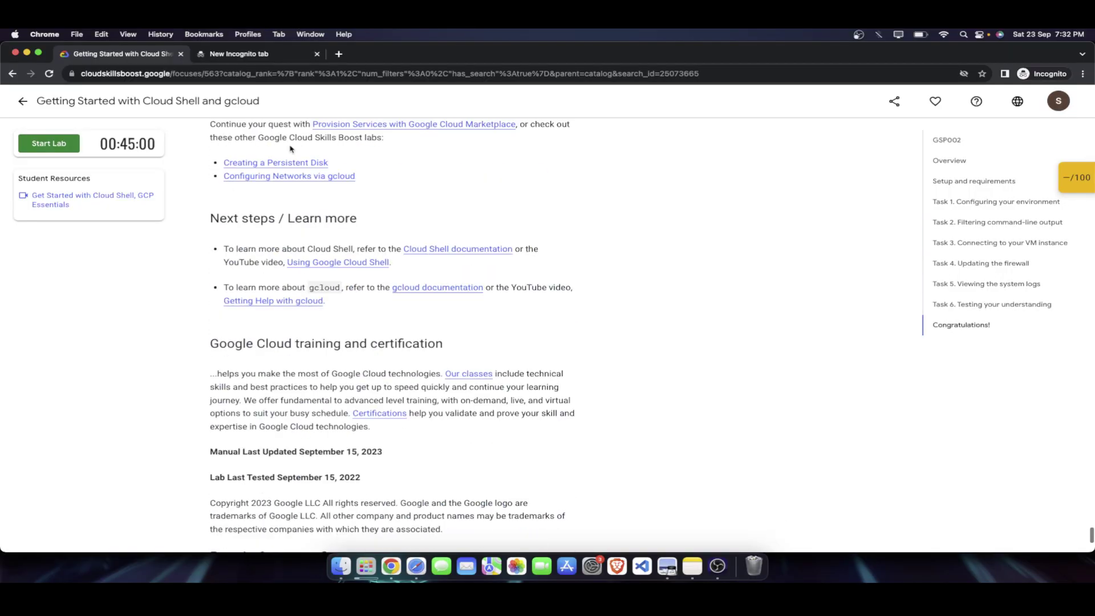
pyautogui.scroll(20, 289, 147)
pyautogui.scroll(20, 289, 146)
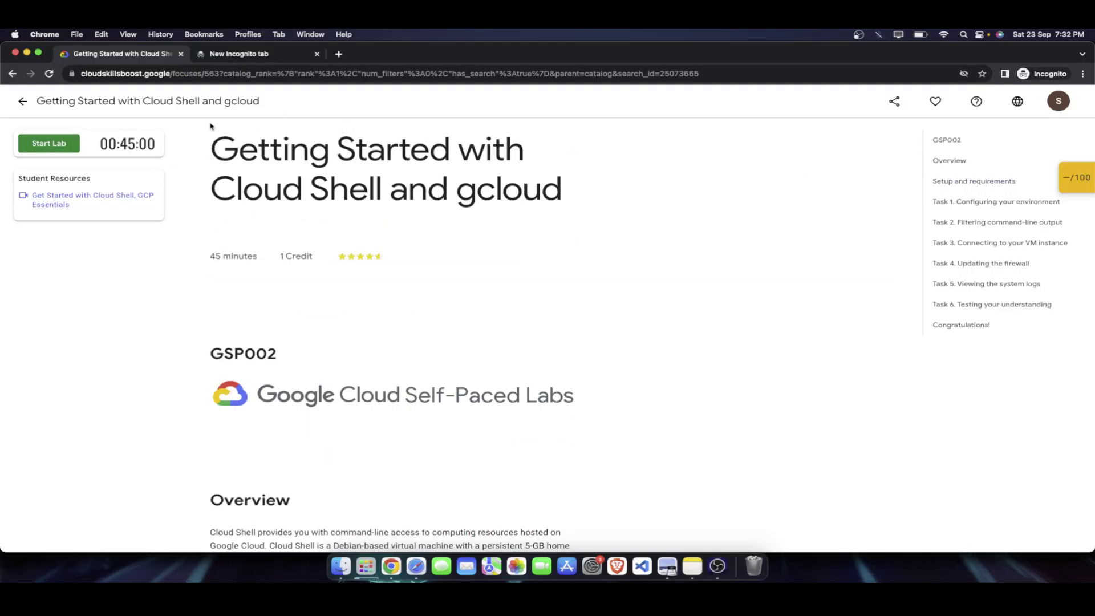
pyautogui.moveTo(217, 132); pyautogui.dragTo(484, 217)
pyautogui.click(472, 212)
pyautogui.click(1059, 104)
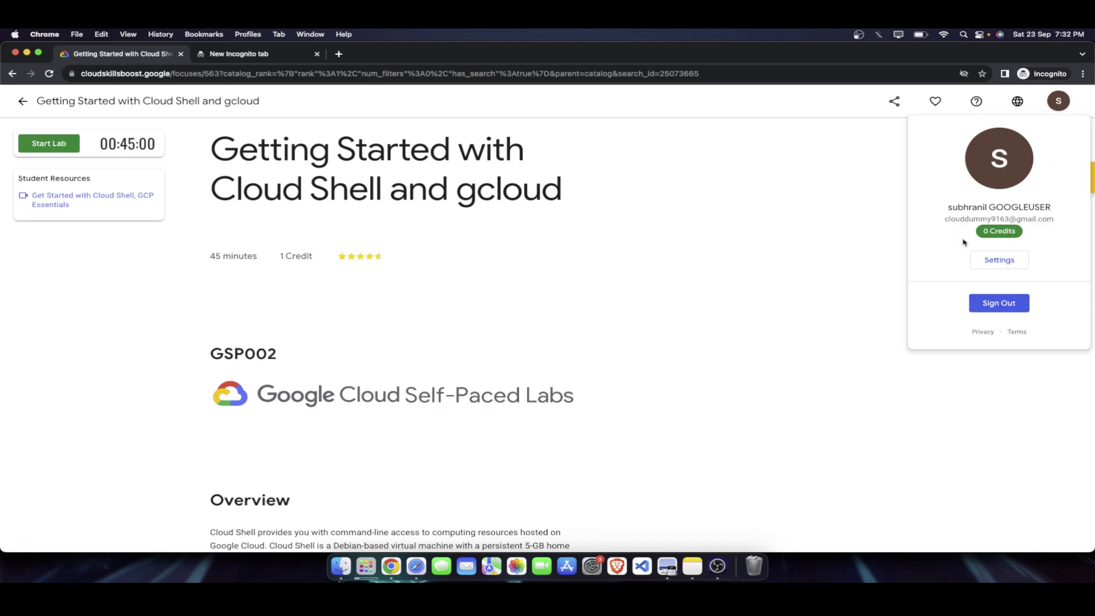
# Step: Leave the lab page, pass the reCAPTCHA check again and re-accept the terms to reach the home page
pyautogui.click(21, 101)
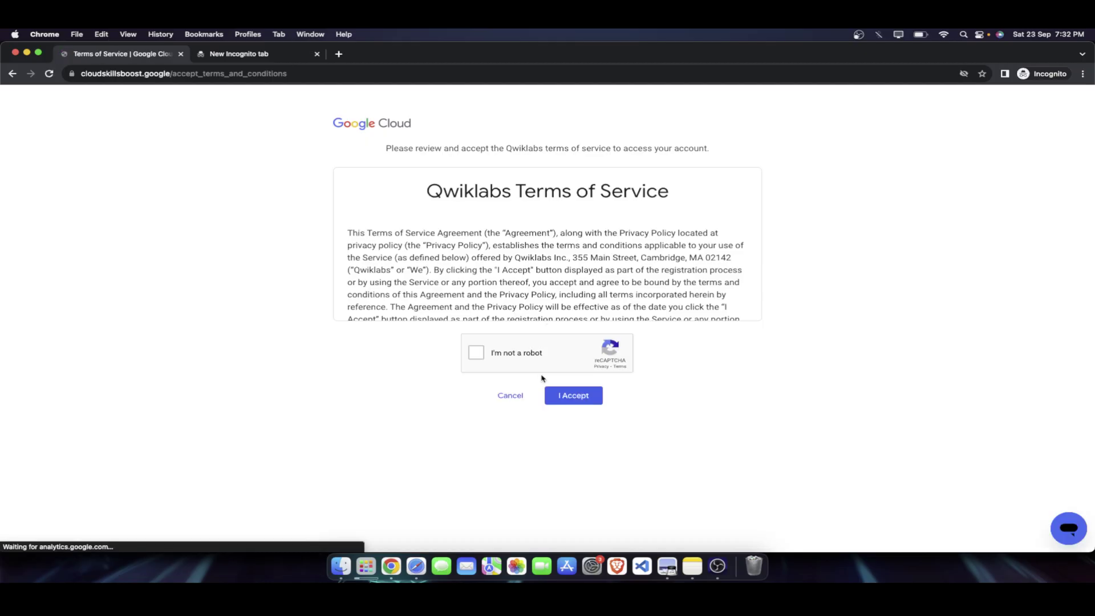
pyautogui.rightClick(579, 387)
pyautogui.click(476, 353)
pyautogui.click(564, 398)
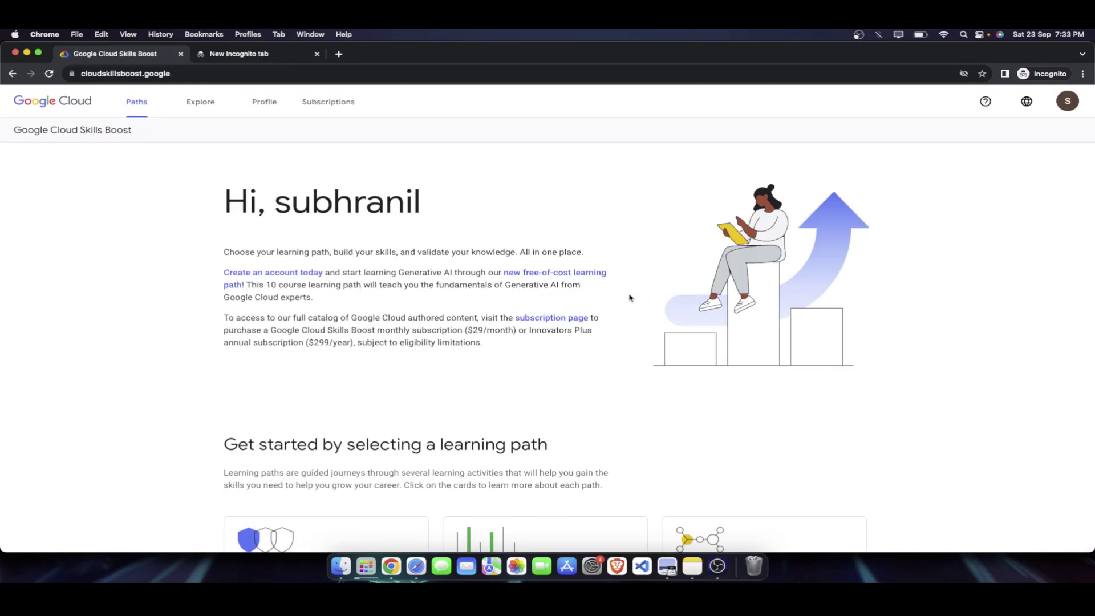
# Step: Examine the signed-in home page's introduction text and learning path section
pyautogui.scroll(-5, 382, 152)
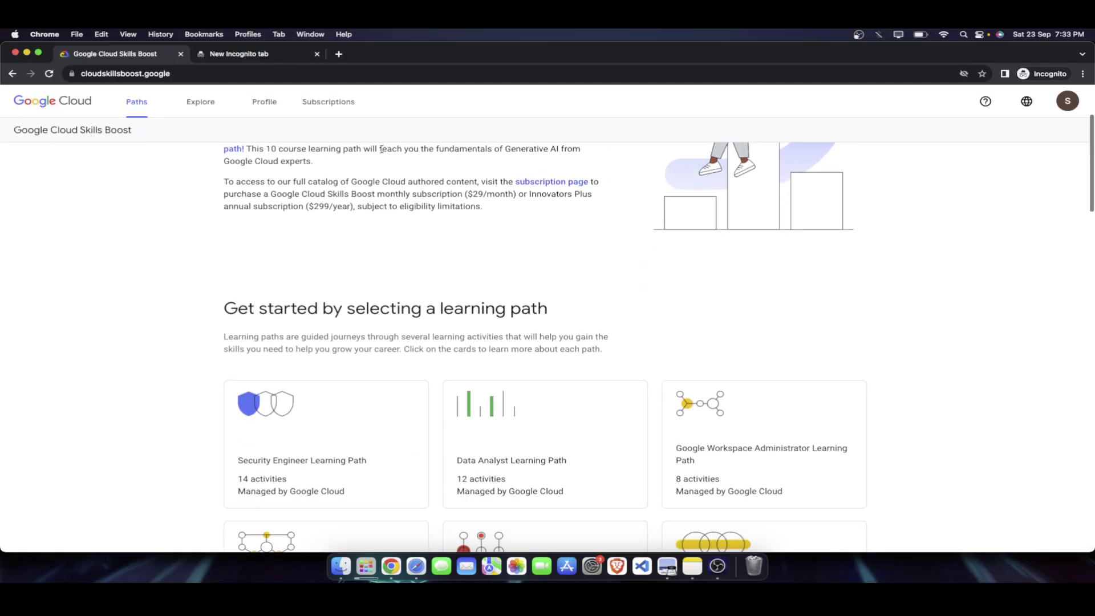
pyautogui.scroll(5, 382, 152)
pyautogui.scroll(-3, 382, 152)
pyautogui.scroll(3, 381, 152)
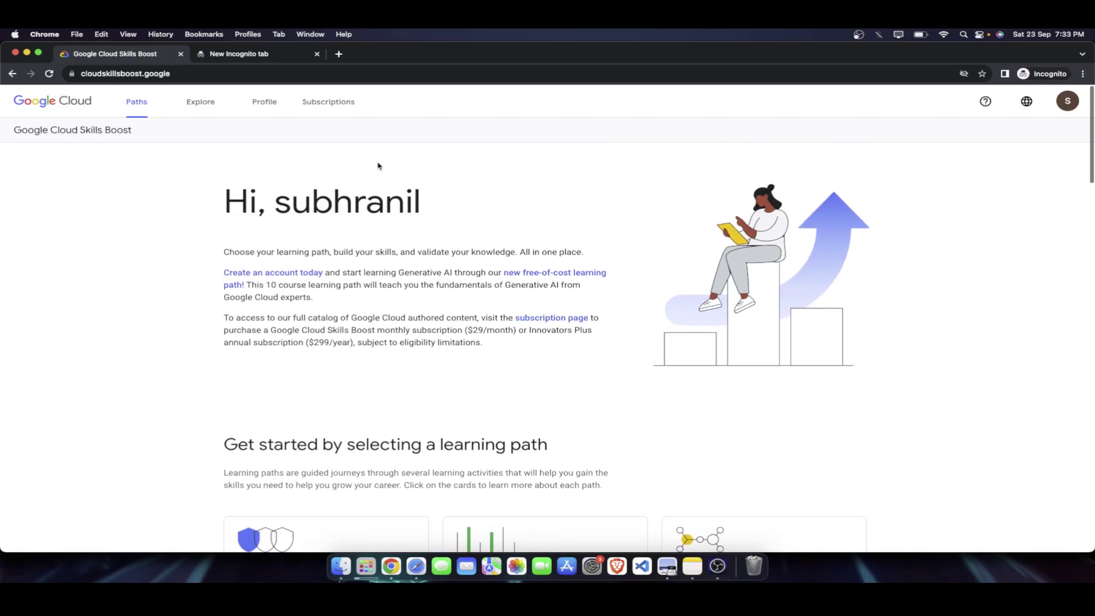
pyautogui.moveTo(223, 188); pyautogui.dragTo(458, 338)
pyautogui.click(206, 223)
pyautogui.click(553, 362)
pyautogui.click(206, 218)
pyautogui.click(458, 337)
pyautogui.moveTo(383, 323); pyautogui.dragTo(479, 221)
pyautogui.click(156, 173)
pyautogui.scroll(-1, 329, 247)
pyautogui.scroll(1, 329, 247)
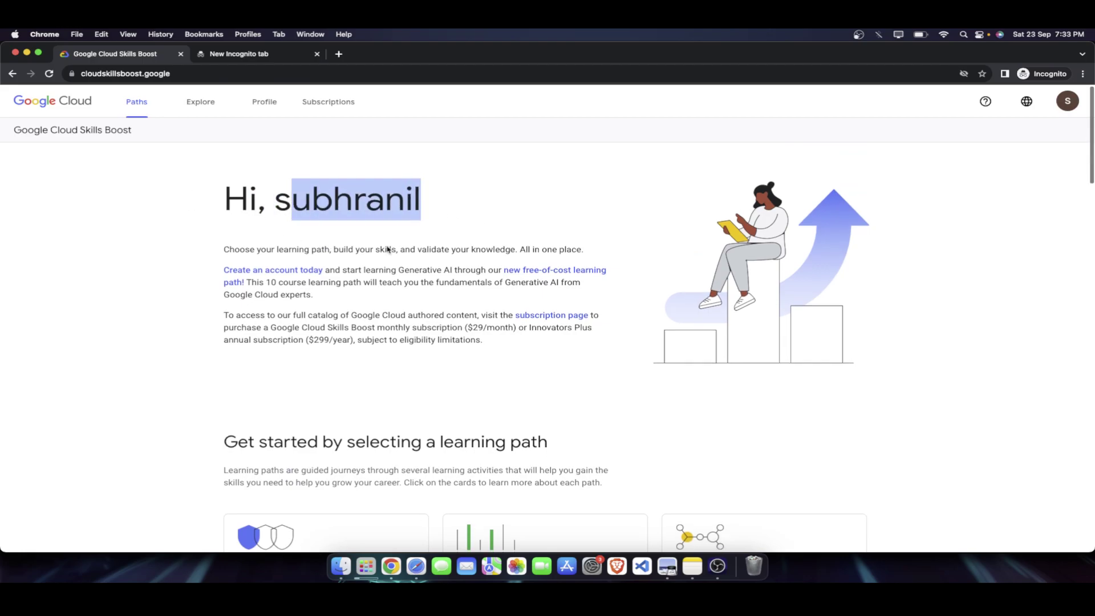
# Step: Check the available credits in the account details
pyautogui.click(1059, 103)
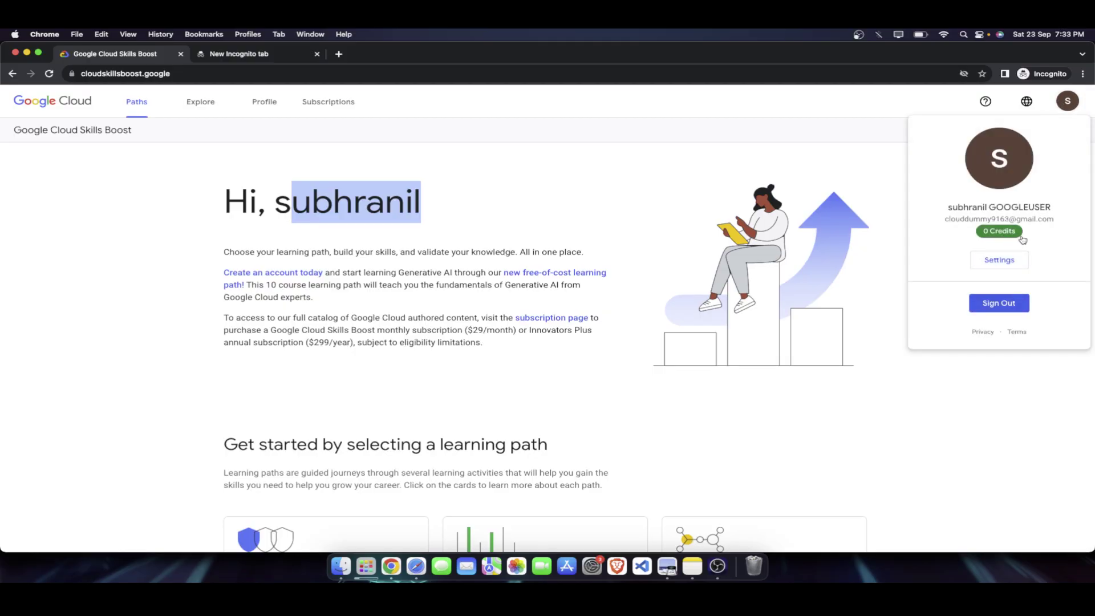
pyautogui.moveTo(1030, 236); pyautogui.dragTo(972, 234)
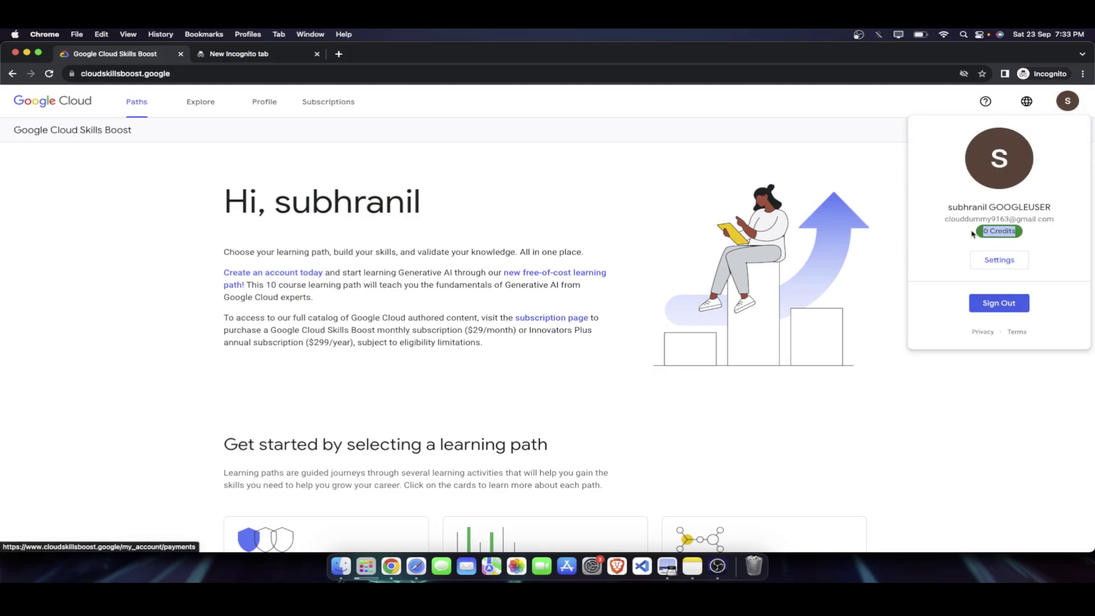
pyautogui.click(881, 208)
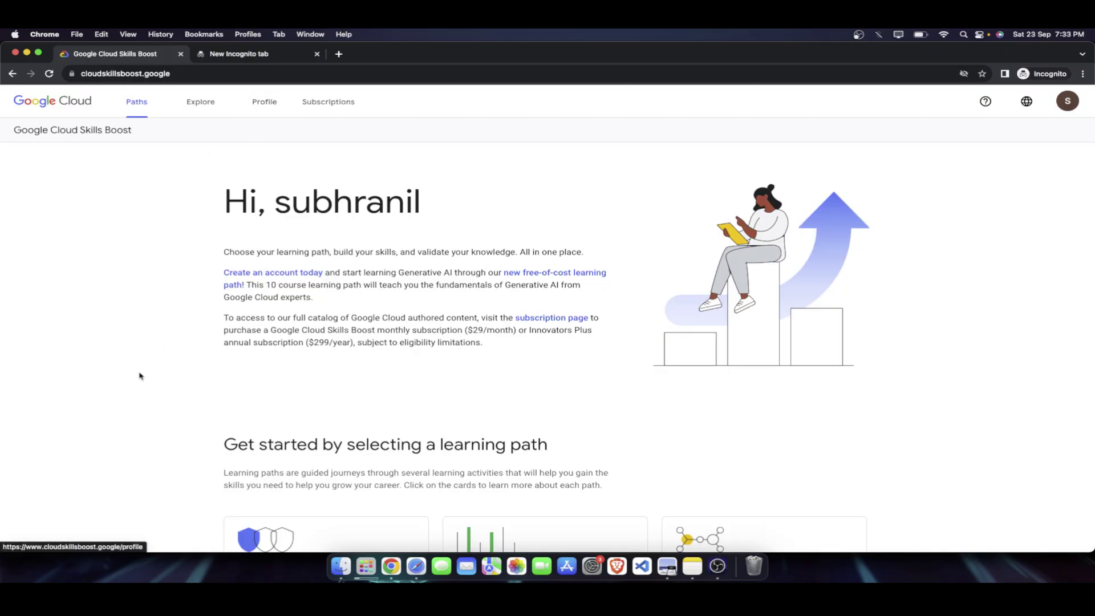
# Step: Go to the account's profile page and make the badge profile public
pyautogui.click(267, 99)
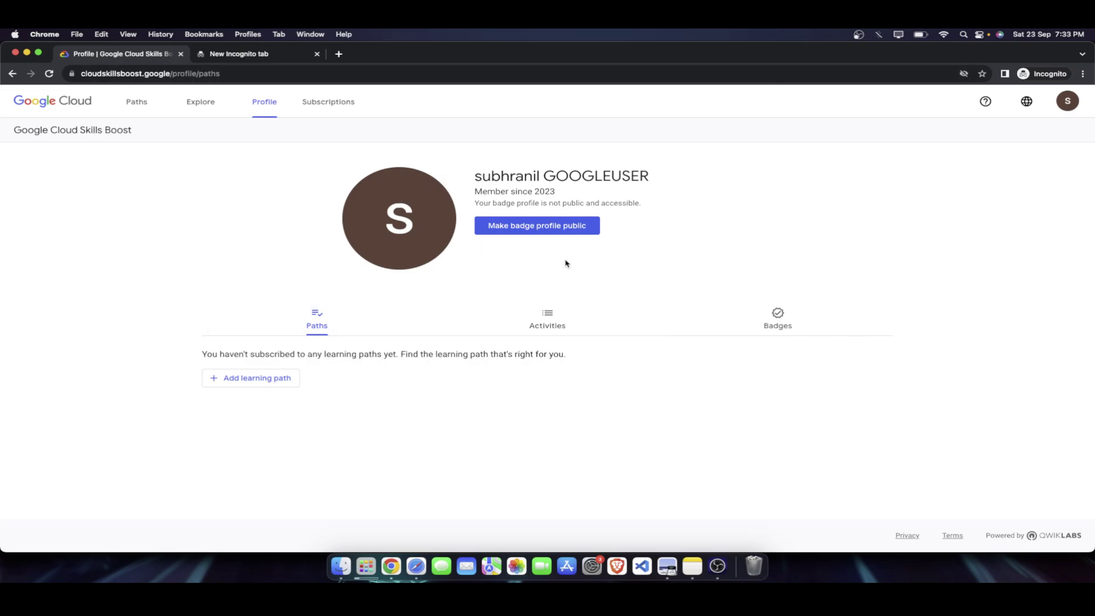
pyautogui.click(542, 231)
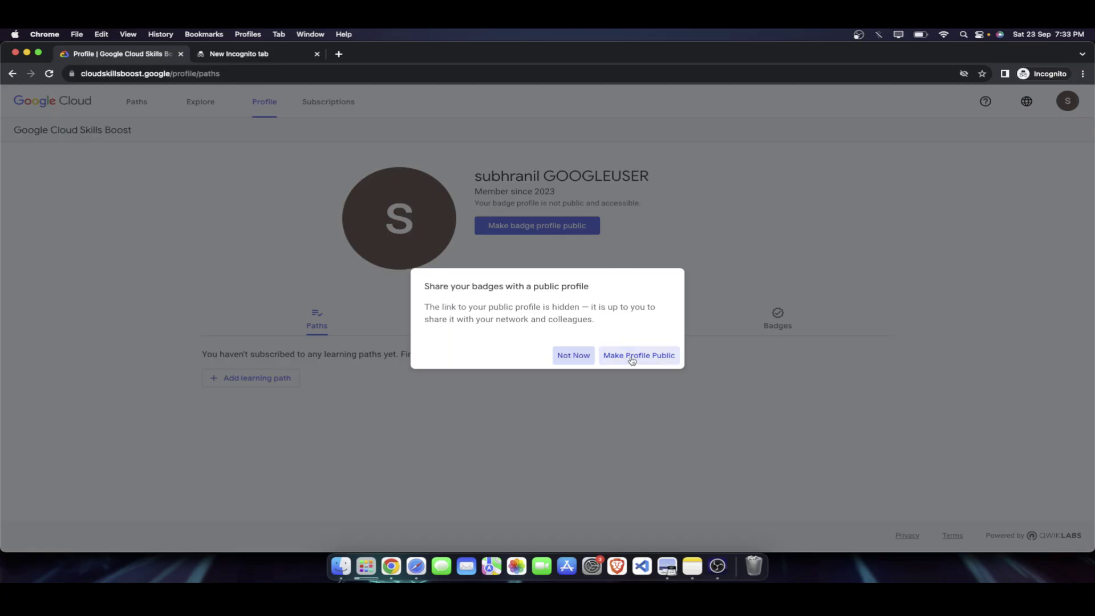
pyautogui.click(565, 357)
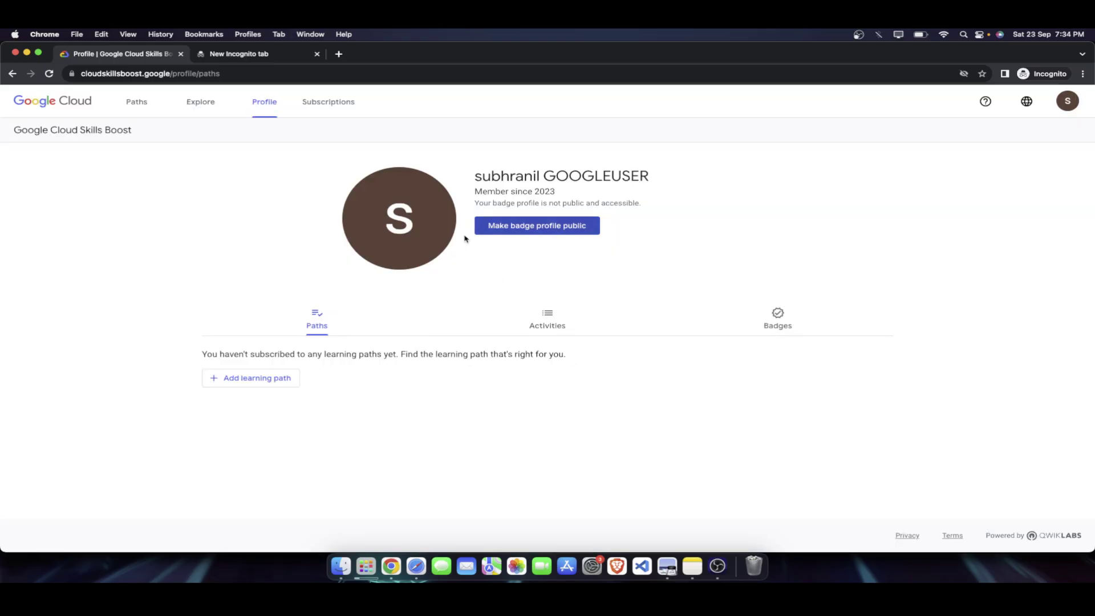
pyautogui.click(516, 227)
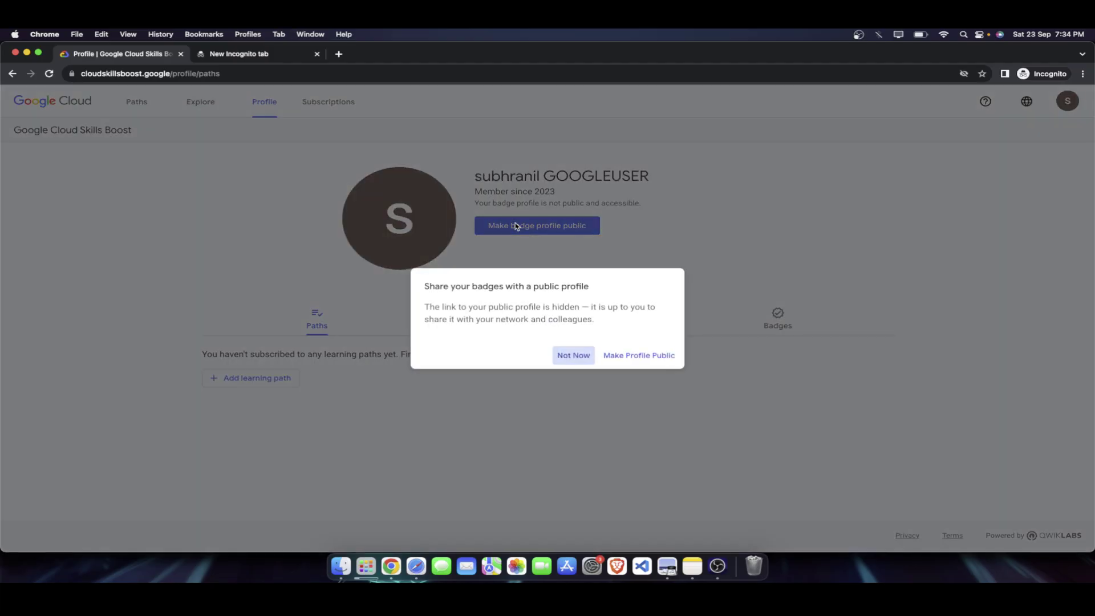
pyautogui.click(668, 354)
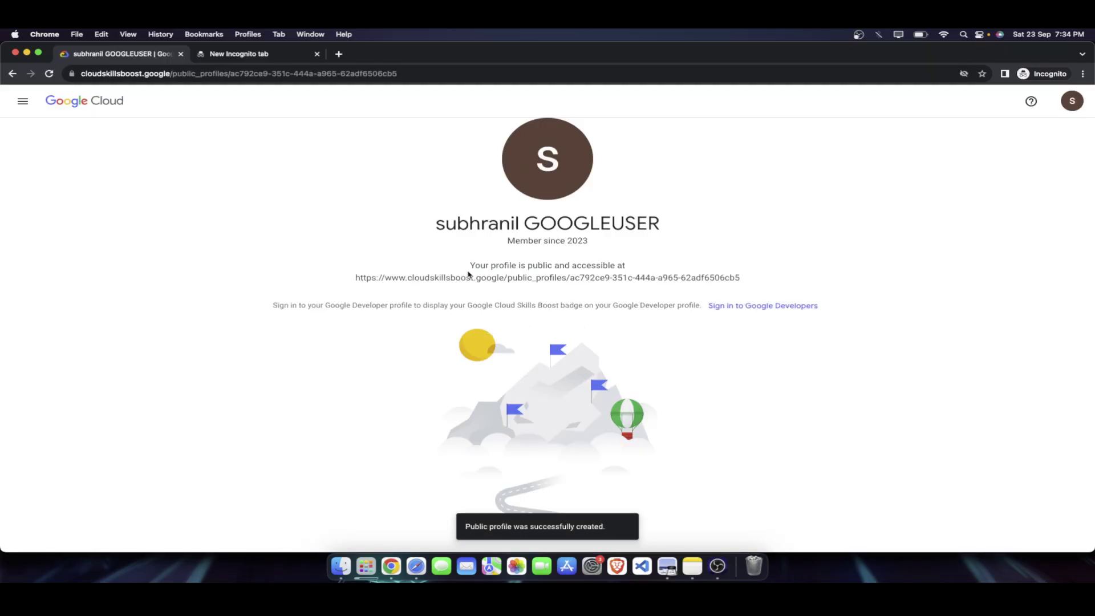
# Step: Copy the full link to the public profile shown under the profile name
pyautogui.moveTo(472, 268); pyautogui.dragTo(545, 277)
pyautogui.click(545, 275)
pyautogui.moveTo(354, 278); pyautogui.dragTo(744, 280)
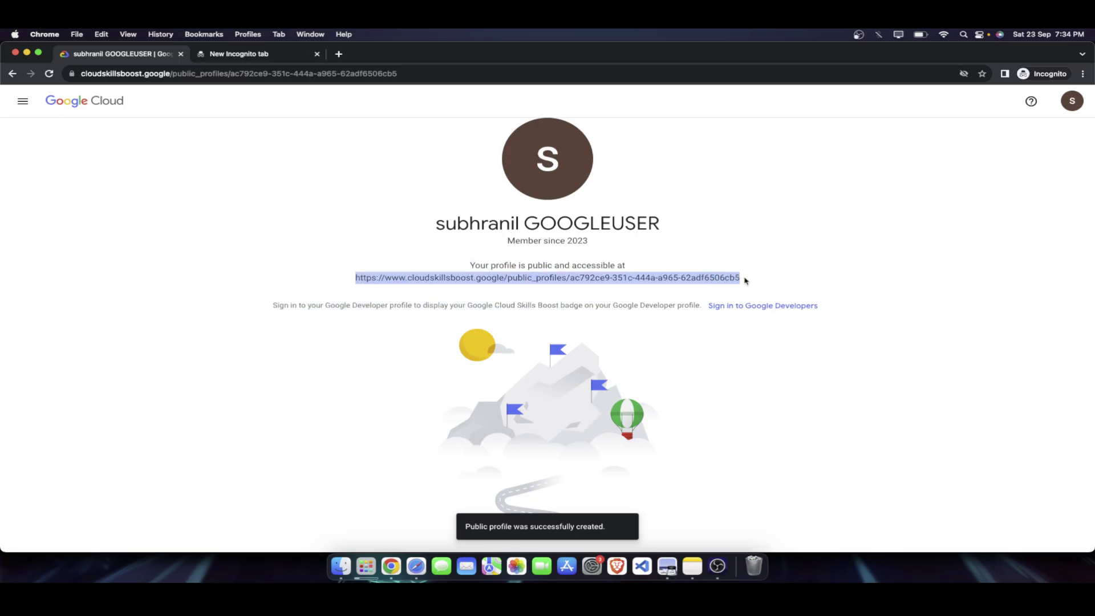
pyautogui.click(527, 280)
pyautogui.moveTo(354, 278); pyautogui.dragTo(729, 293)
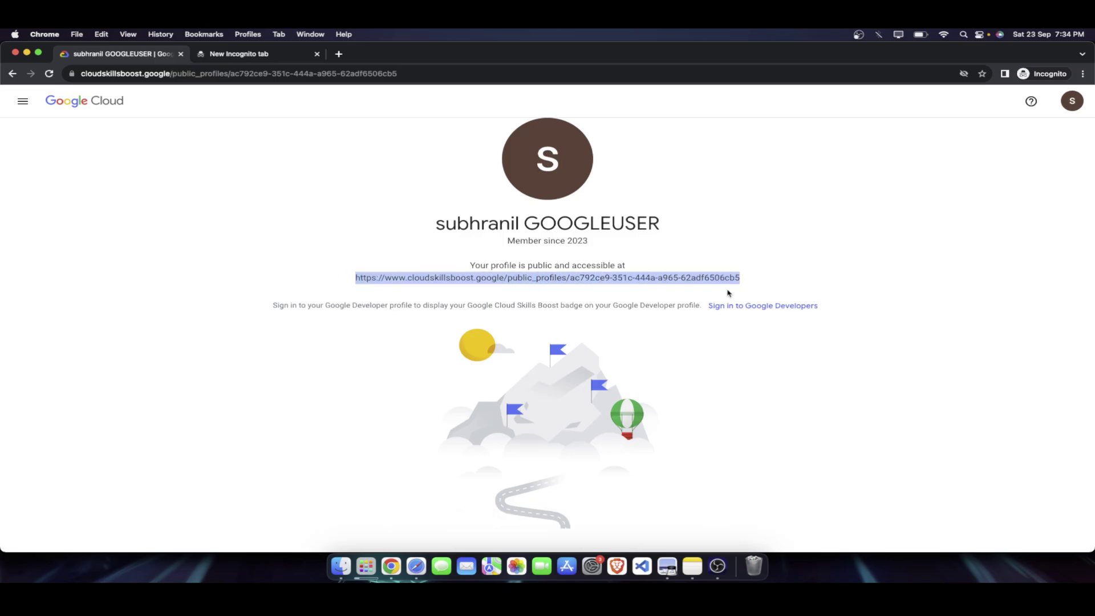
pyautogui.press('super+c')
pyautogui.click(791, 279)
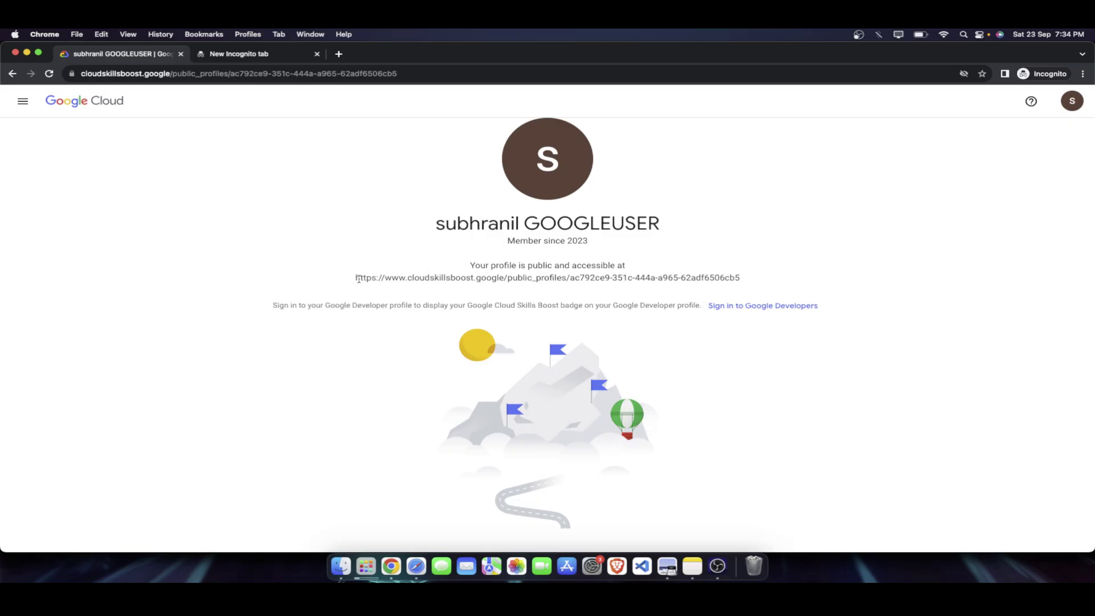
pyautogui.moveTo(359, 279); pyautogui.dragTo(725, 279)
pyautogui.click(723, 279)
pyautogui.moveTo(351, 280); pyautogui.dragTo(612, 297)
pyautogui.click(618, 297)
pyautogui.moveTo(741, 277); pyautogui.dragTo(769, 294)
pyautogui.click(352, 286)
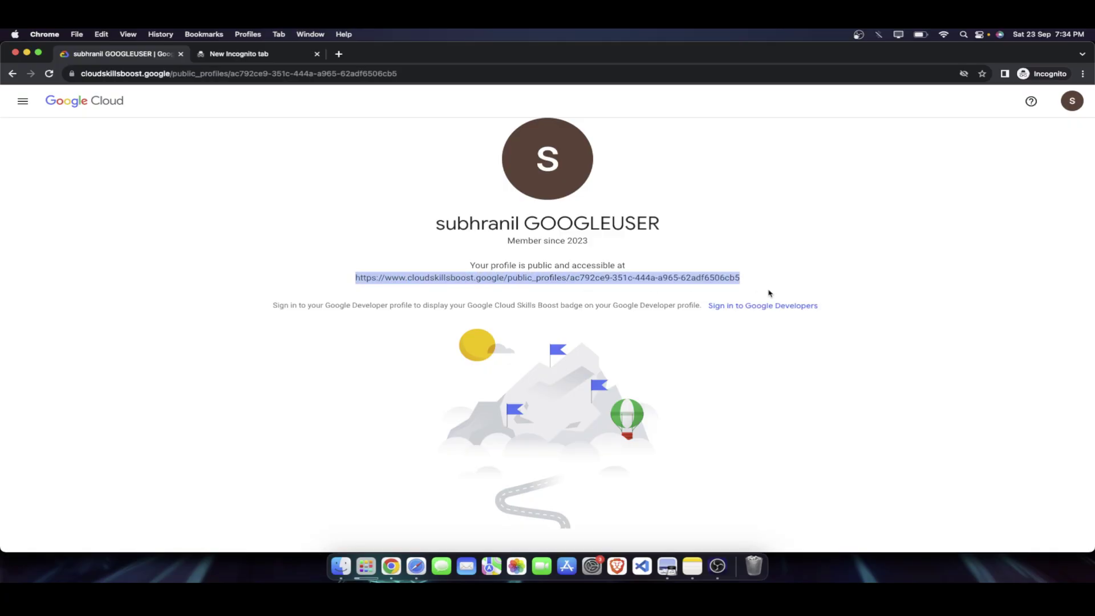
pyautogui.click(491, 270)
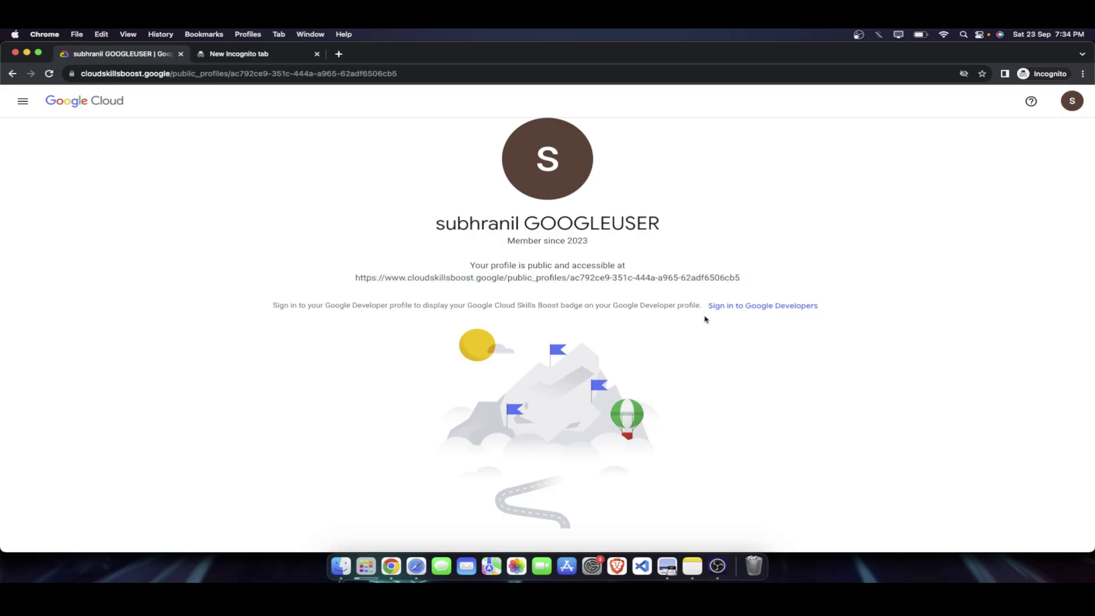
# Step: Look at the Google Developers sign-in from the public profile and return without choosing an account
pyautogui.click(738, 308)
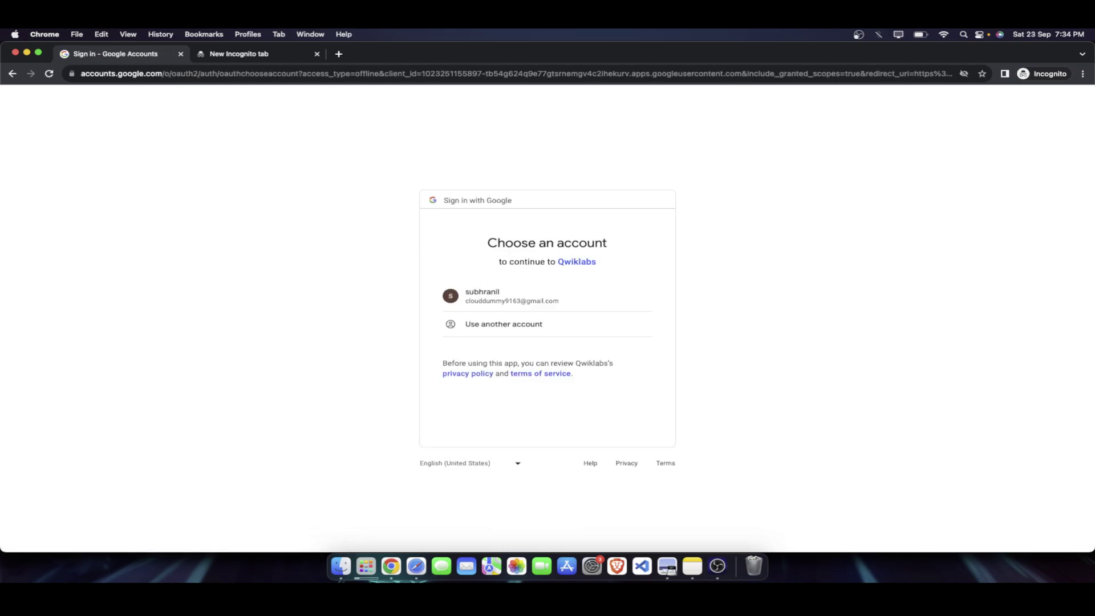
pyautogui.click(12, 73)
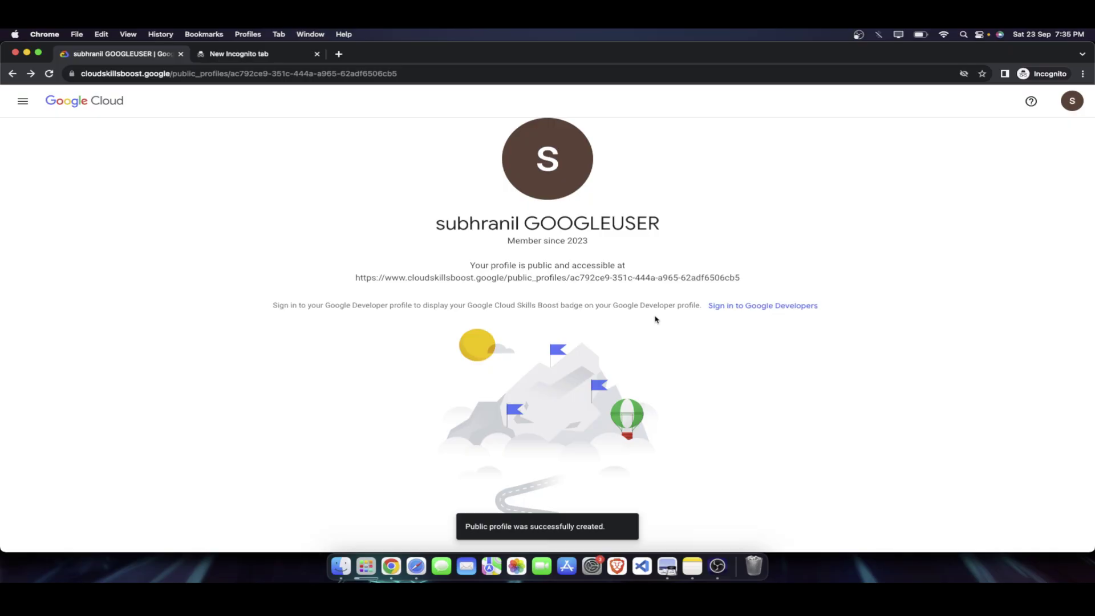
pyautogui.scroll(-2, 654, 319)
pyautogui.scroll(2, 655, 319)
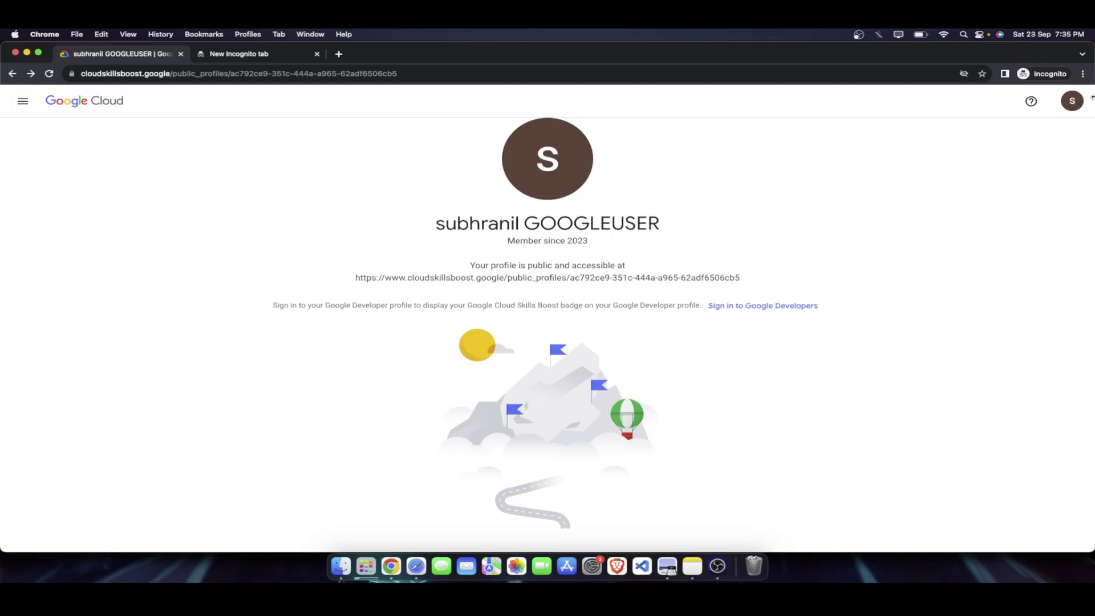
# Step: Go from the public profile to the Explore catalog and look through its learning activities
pyautogui.click(13, 100)
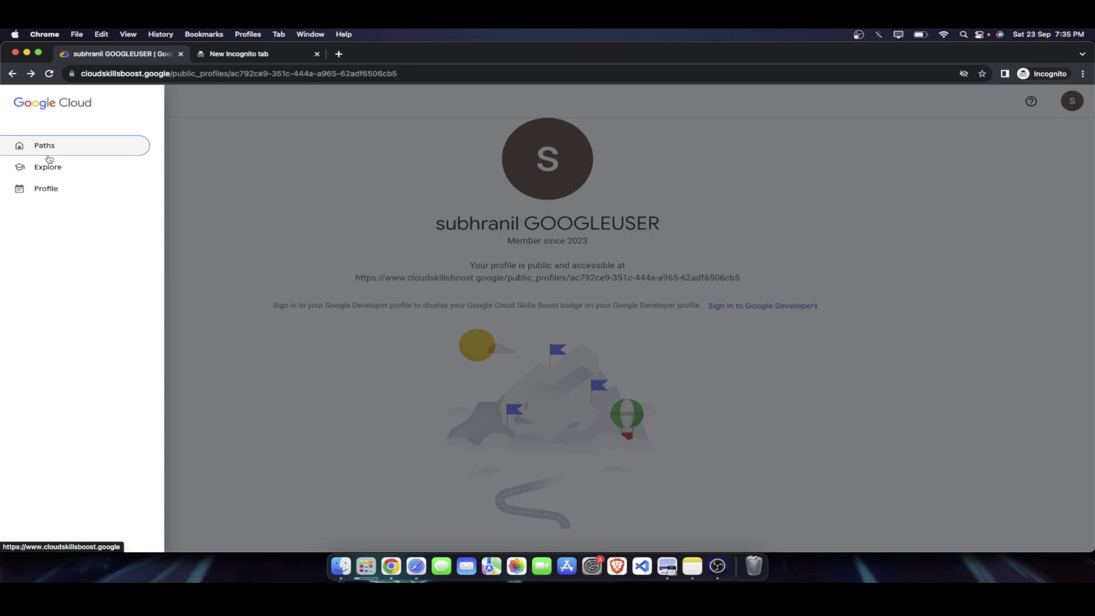
pyautogui.click(48, 166)
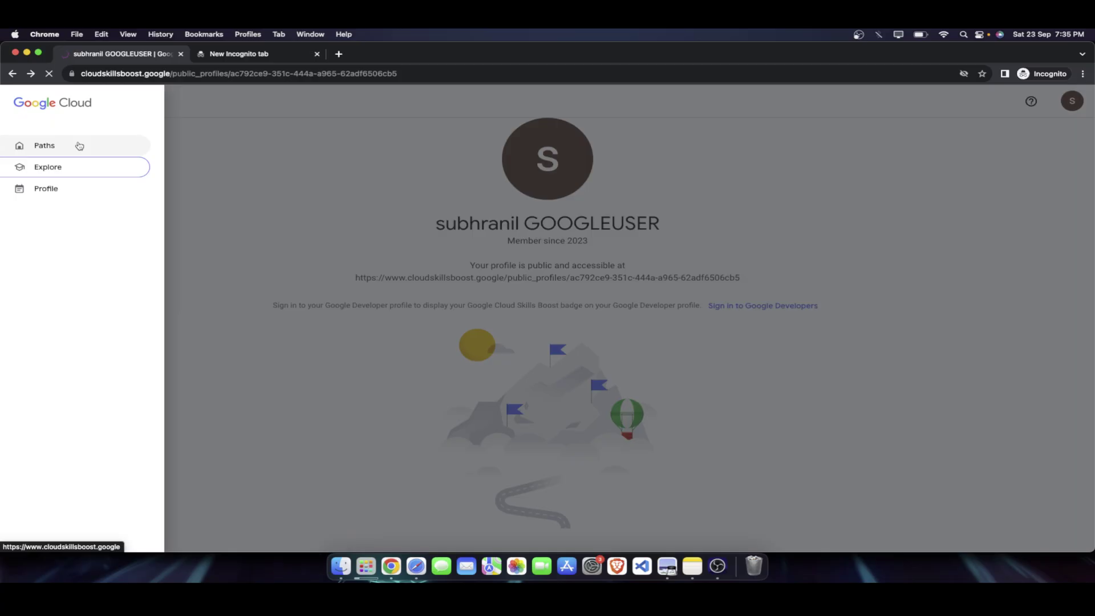
pyautogui.click(300, 191)
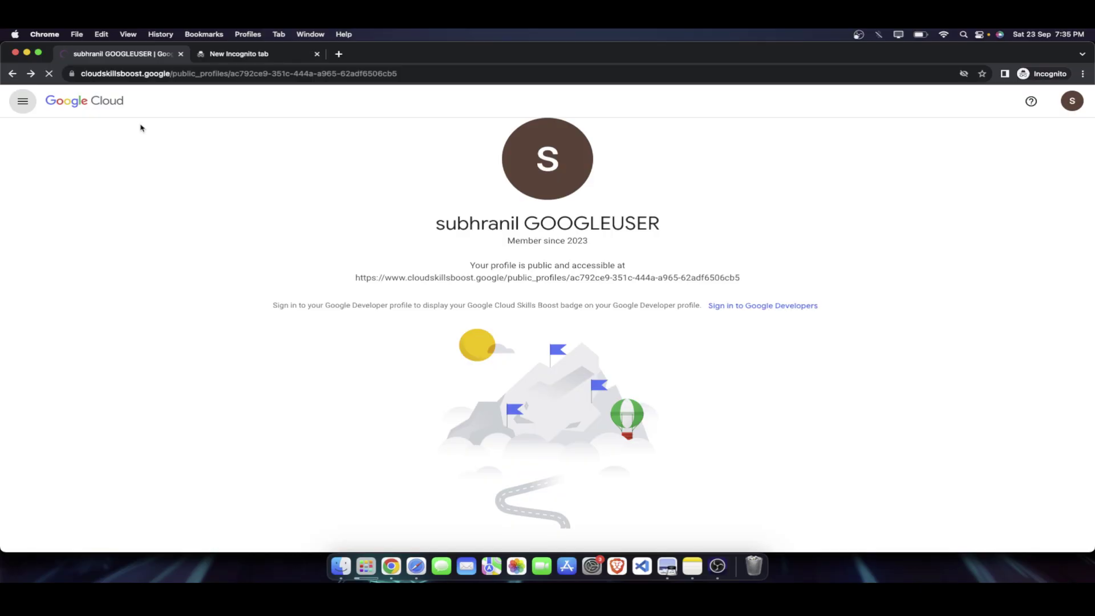
pyautogui.click(129, 79)
pyautogui.scroll(-5, 330, 259)
pyautogui.scroll(6, 332, 260)
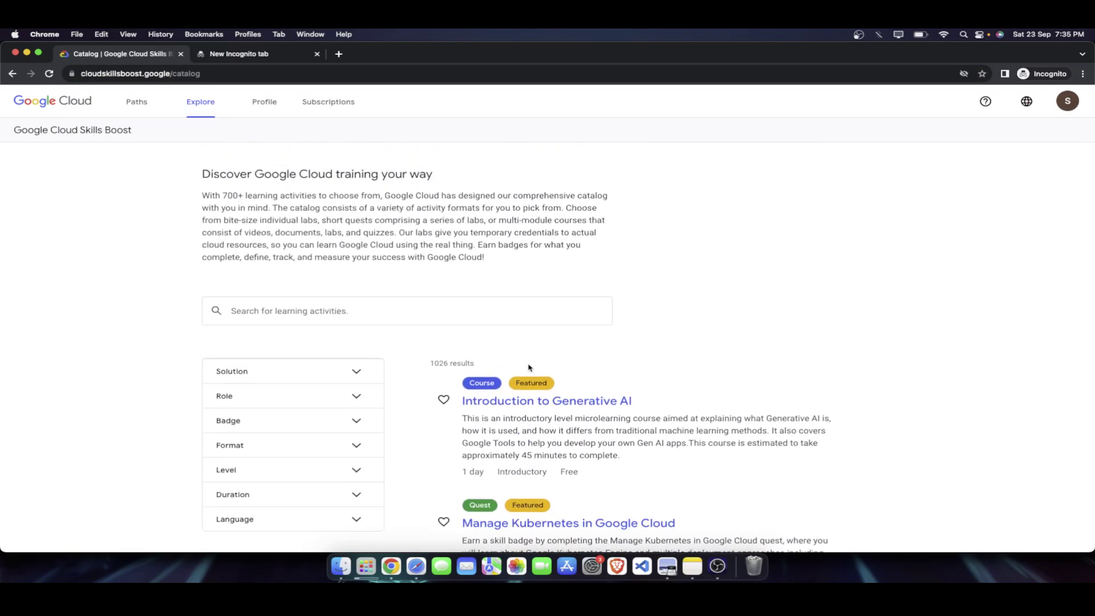
# Step: Return to the Paths home page and review its introduction text and learning path cards
pyautogui.click(150, 104)
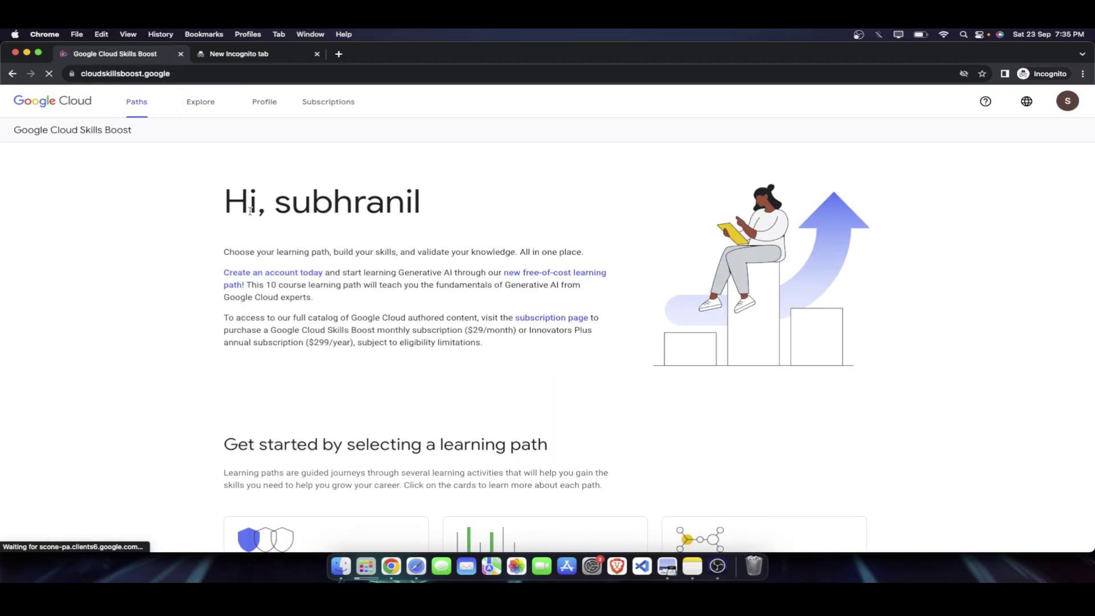
pyautogui.moveTo(223, 206); pyautogui.dragTo(482, 348)
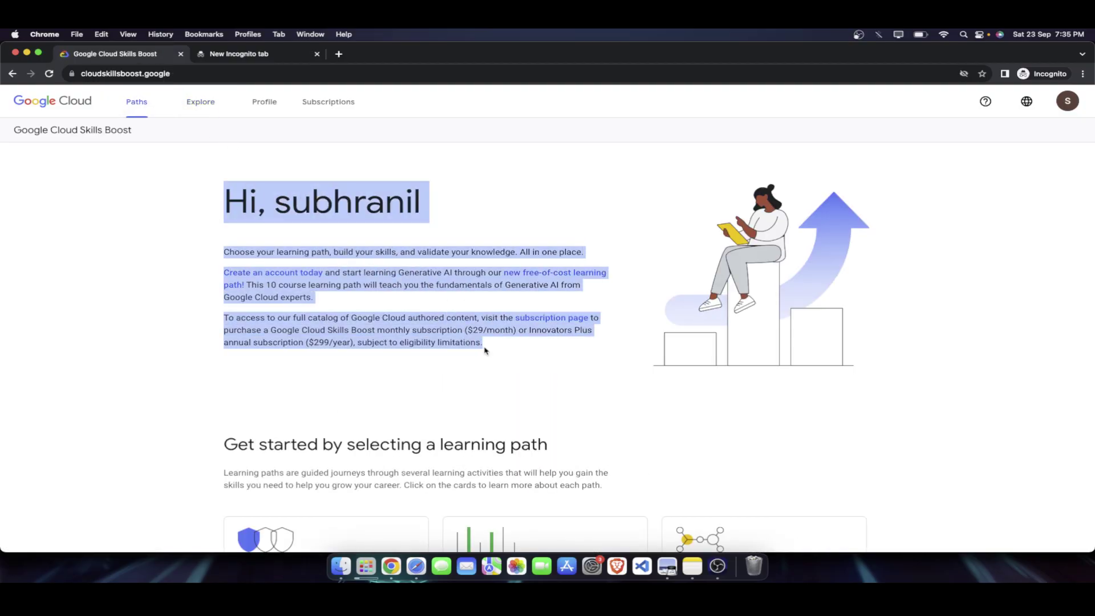
pyautogui.click(496, 357)
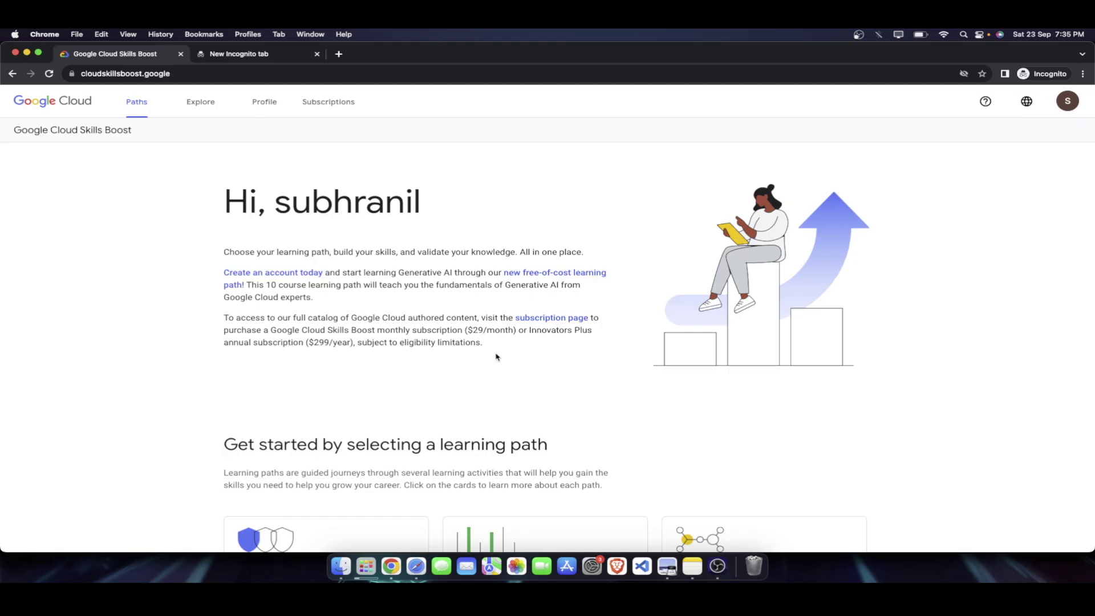
pyautogui.scroll(-5, 495, 357)
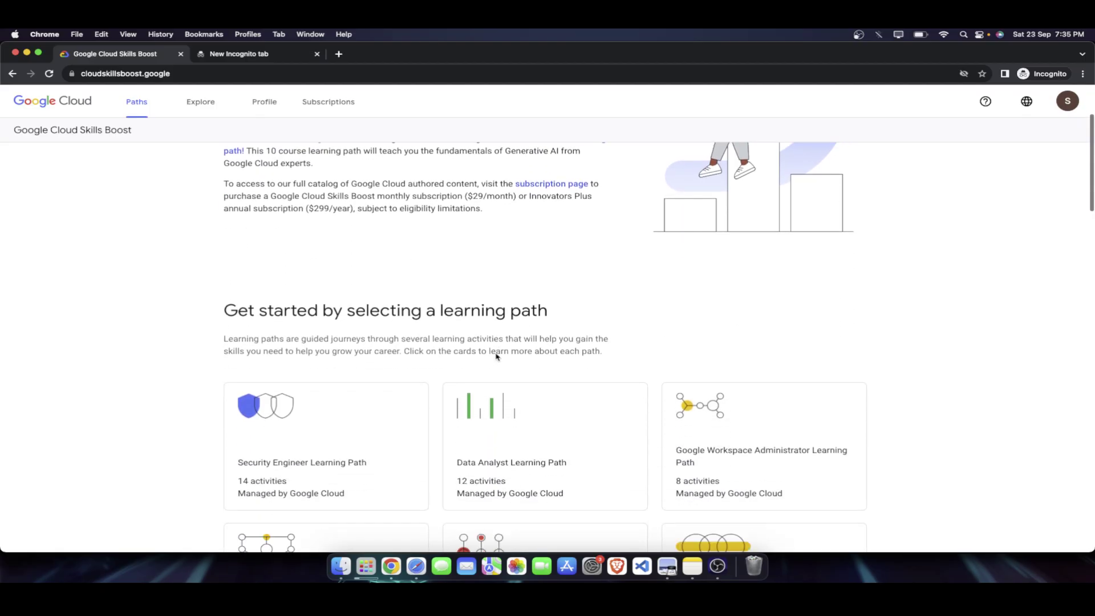
pyautogui.scroll(5, 496, 356)
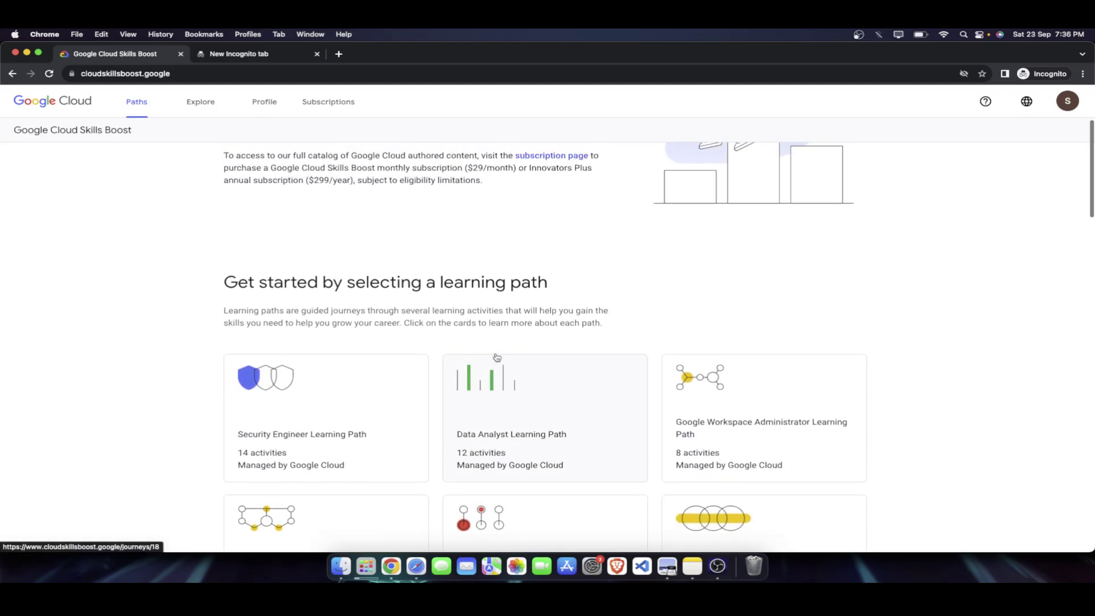
# Step: View the account details again, including the credits and public profile option, and close them
pyautogui.click(1072, 102)
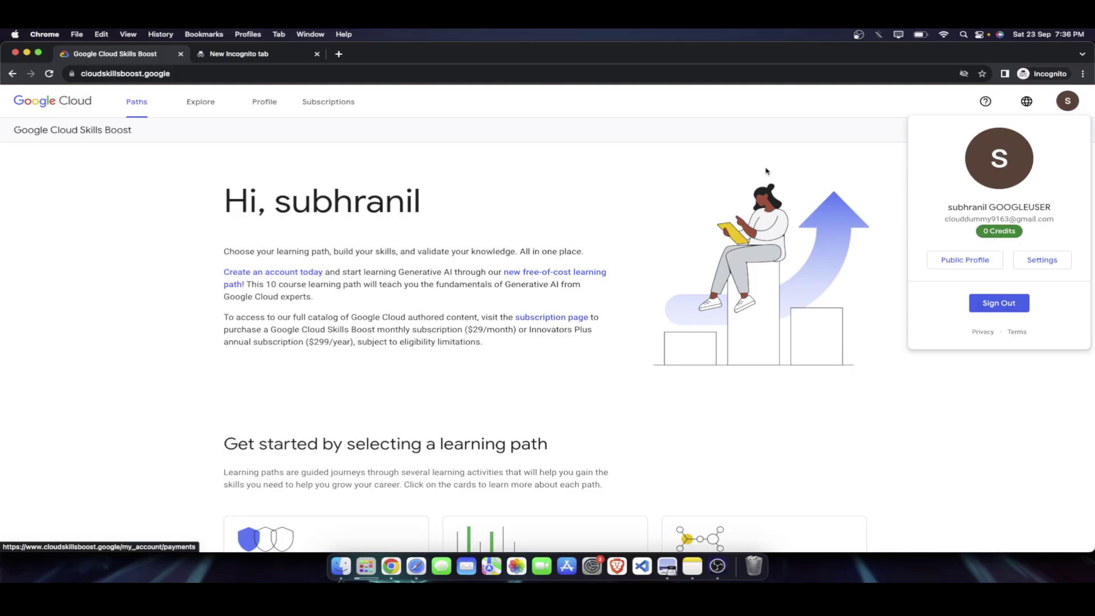
pyautogui.click(1079, 94)
pyautogui.click(1079, 94)
pyautogui.moveTo(224, 192); pyautogui.dragTo(608, 346)
pyautogui.click(605, 347)
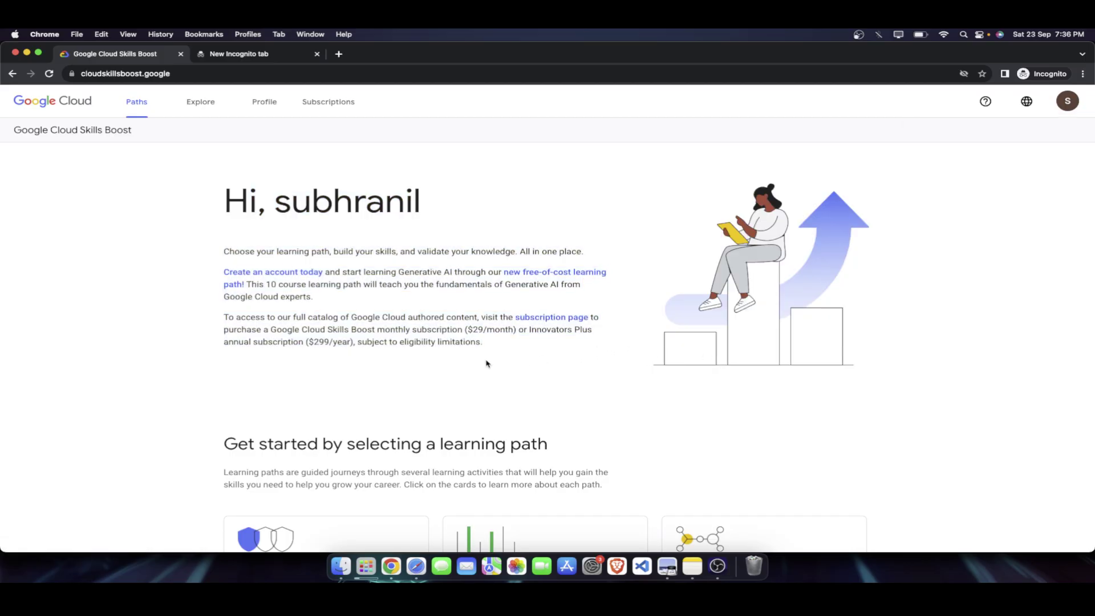
pyautogui.moveTo(485, 349); pyautogui.dragTo(290, 204)
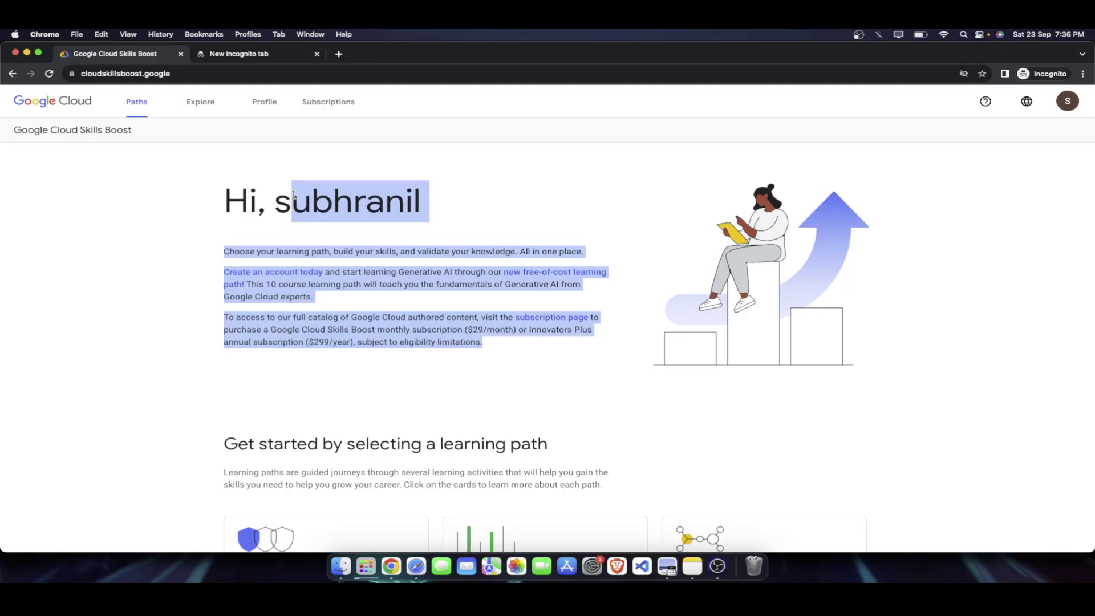
pyautogui.scroll(-3, 530, 399)
pyautogui.scroll(3, 432, 354)
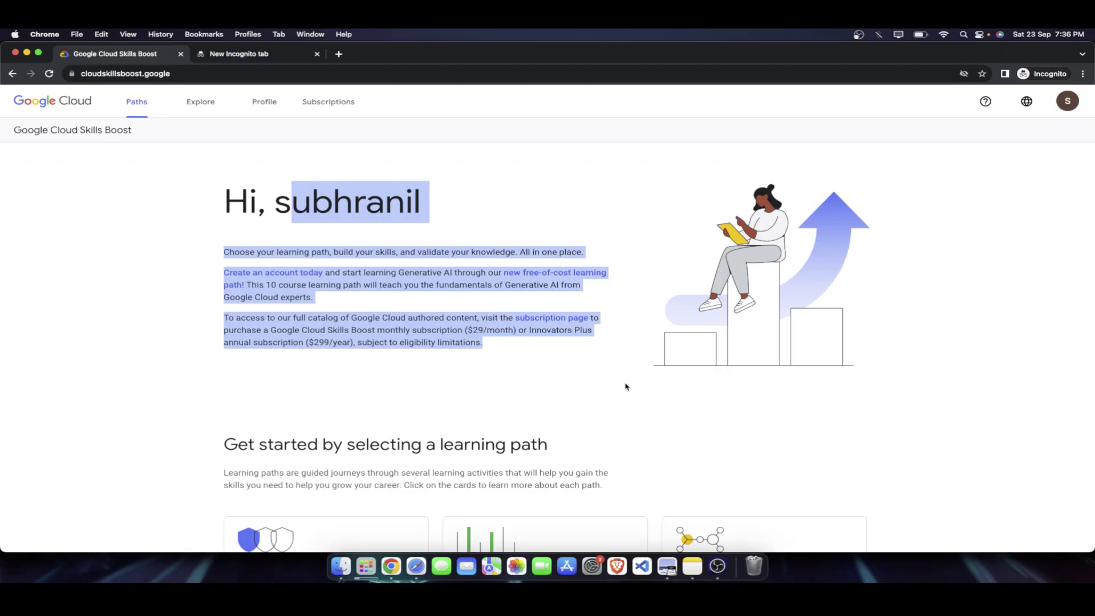
pyautogui.scroll(-5, 625, 383)
pyautogui.click(717, 566)
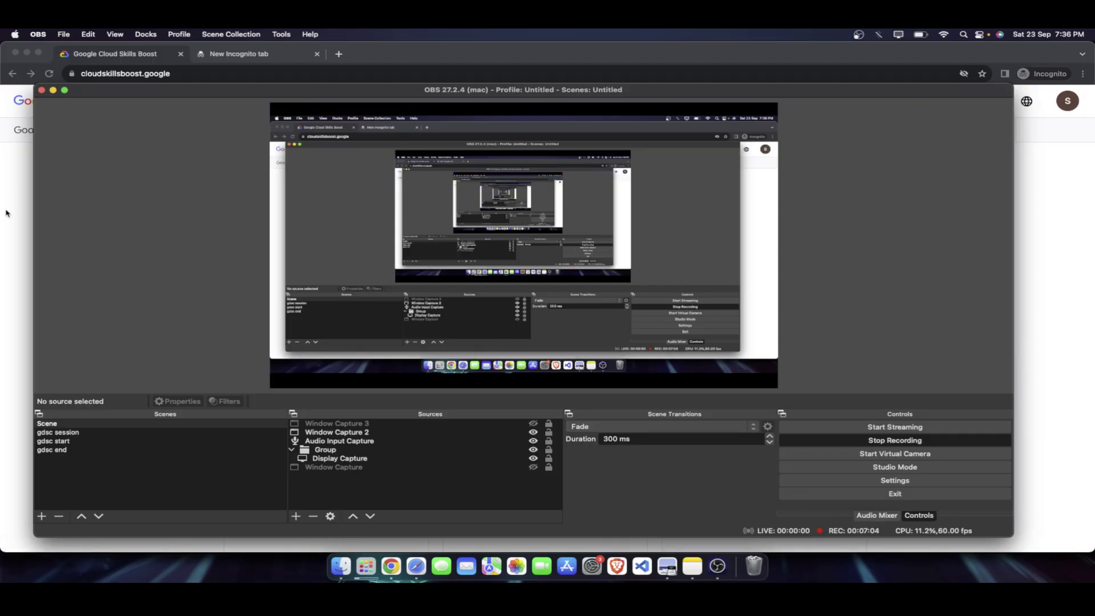
pyautogui.click(26, 164)
pyautogui.scroll(5, 361, 244)
pyautogui.moveTo(222, 198); pyautogui.dragTo(378, 230)
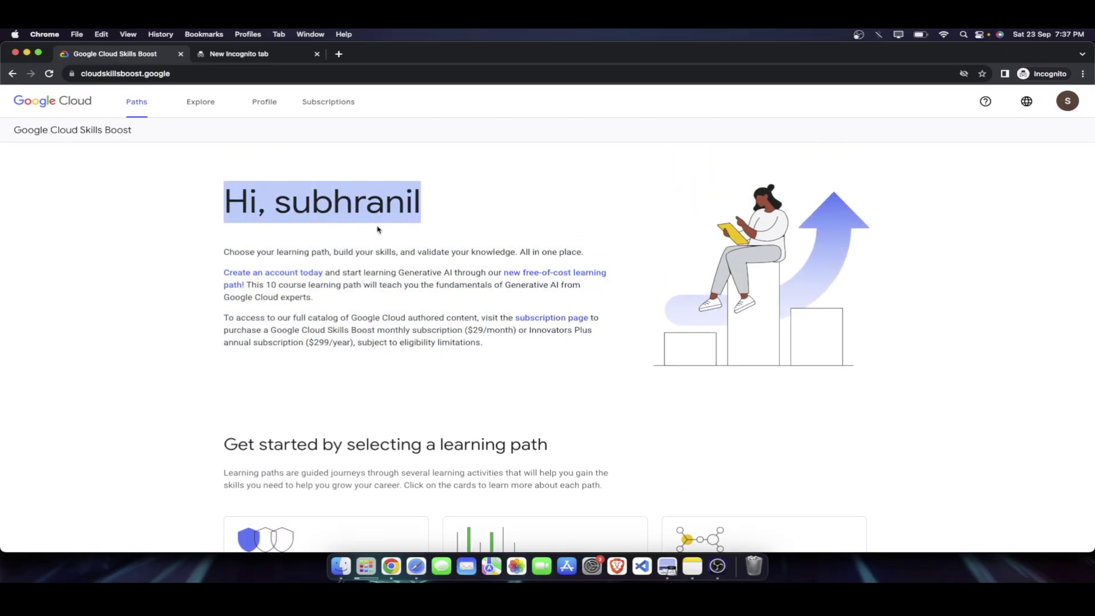
pyautogui.click(344, 219)
pyautogui.moveTo(276, 207); pyautogui.dragTo(418, 208)
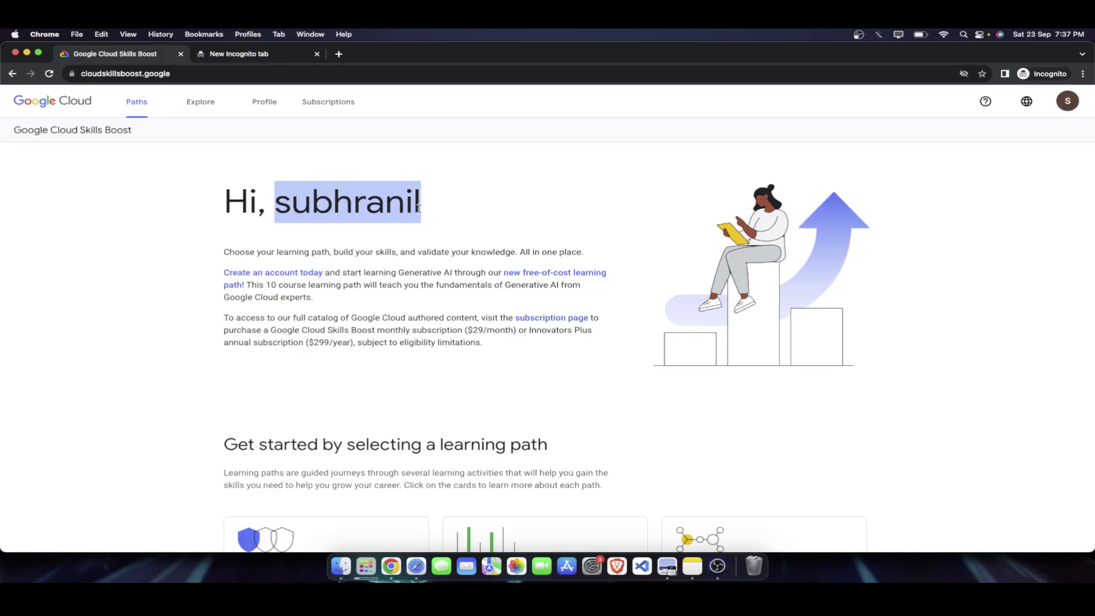
pyautogui.click(302, 215)
pyautogui.doubleClick(296, 212)
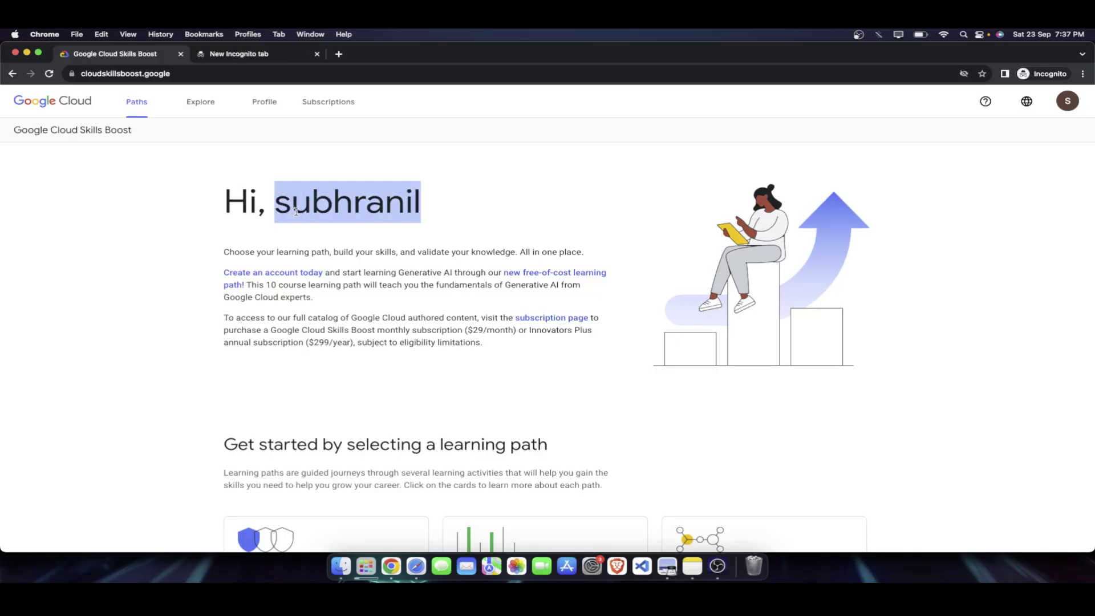
pyautogui.click(361, 218)
pyautogui.click(717, 566)
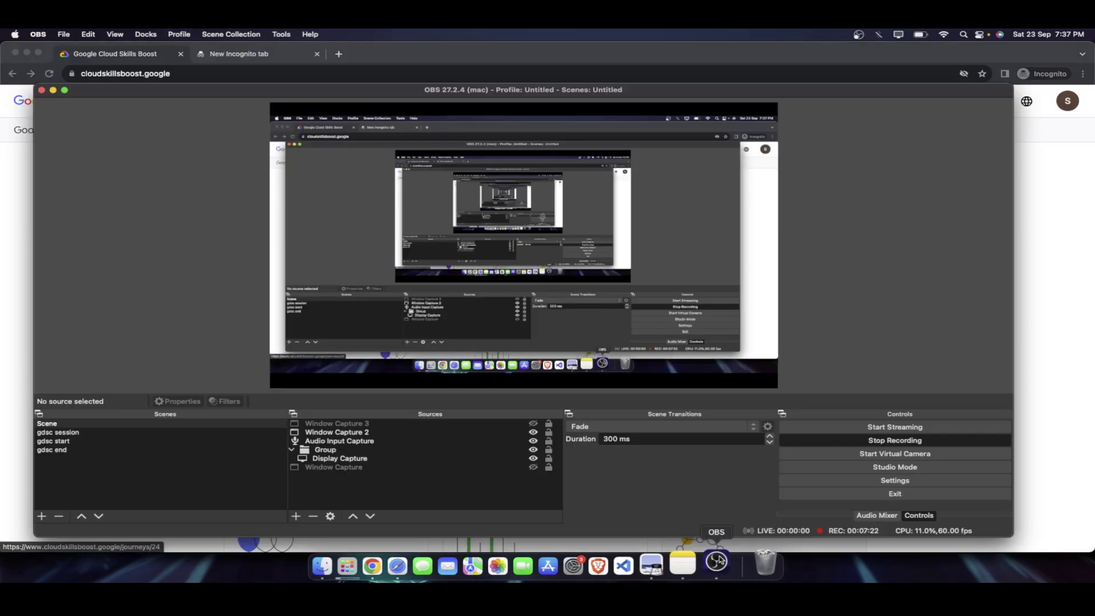